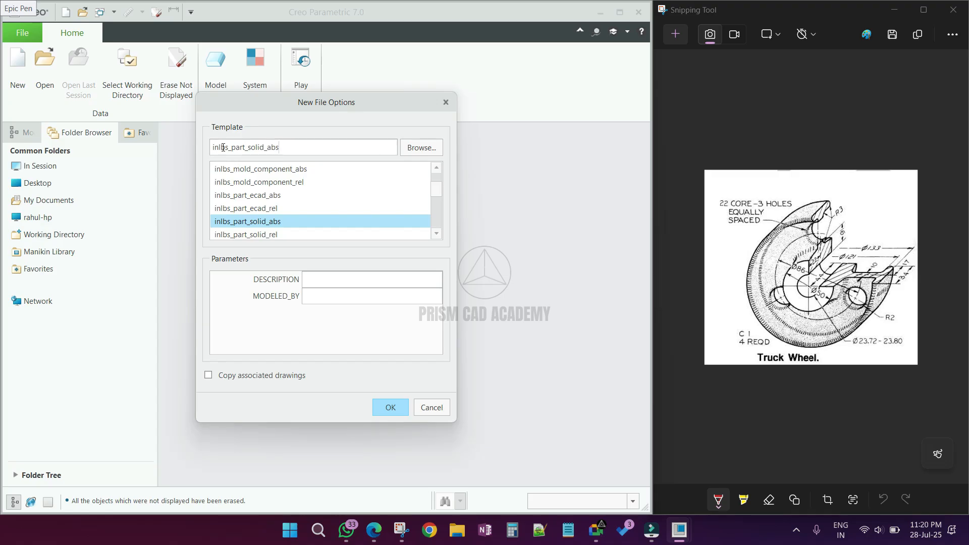
- Create the new part using the mmns_part_solid_abs template
{"action": "type", "text": "mmn"}
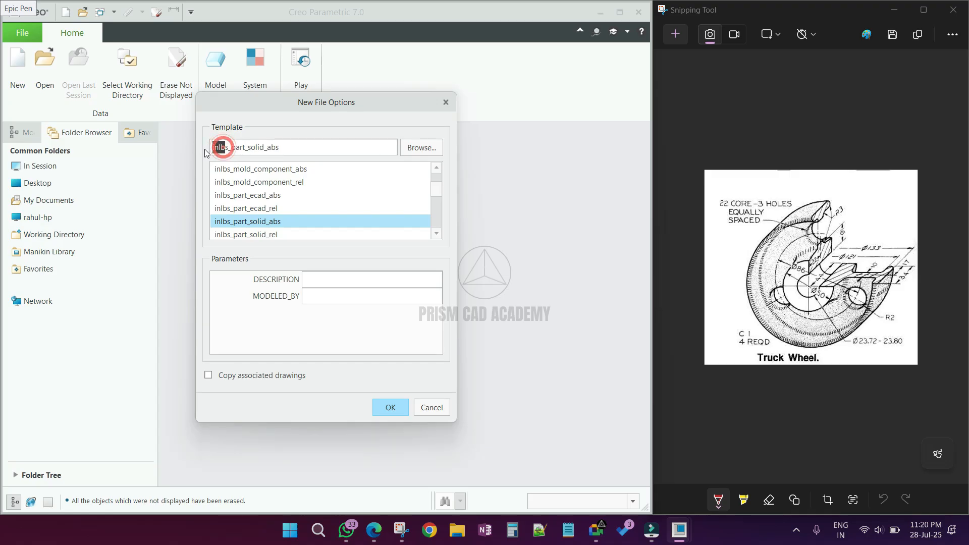
{"action": "left_click", "coordinate": [390, 408]}
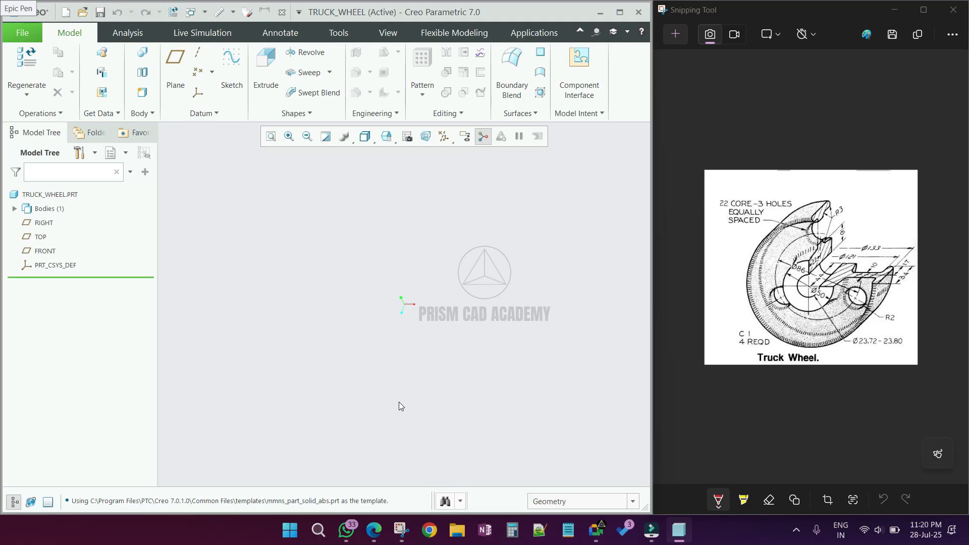
{"action": "left_click", "coordinate": [715, 347]}
{"action": "mouse_move", "coordinate": [716, 352]}
{"action": "left_mouse_down"}
{"action": "mouse_move", "coordinate": [736, 337]}
{"action": "mouse_move", "coordinate": [735, 349]}
{"action": "mouse_move", "coordinate": [749, 355]}
{"action": "left_mouse_up"}
{"action": "mouse_move", "coordinate": [886, 353]}
{"action": "left_mouse_down"}
{"action": "mouse_move", "coordinate": [901, 353]}
{"action": "mouse_move", "coordinate": [886, 357]}
{"action": "left_mouse_up"}
{"action": "left_click", "coordinate": [913, 362]}
{"action": "mouse_move", "coordinate": [861, 194]}
{"action": "left_mouse_down"}
{"action": "mouse_move", "coordinate": [860, 210]}
{"action": "mouse_move", "coordinate": [874, 202]}
{"action": "mouse_move", "coordinate": [868, 196]}
{"action": "left_mouse_up"}
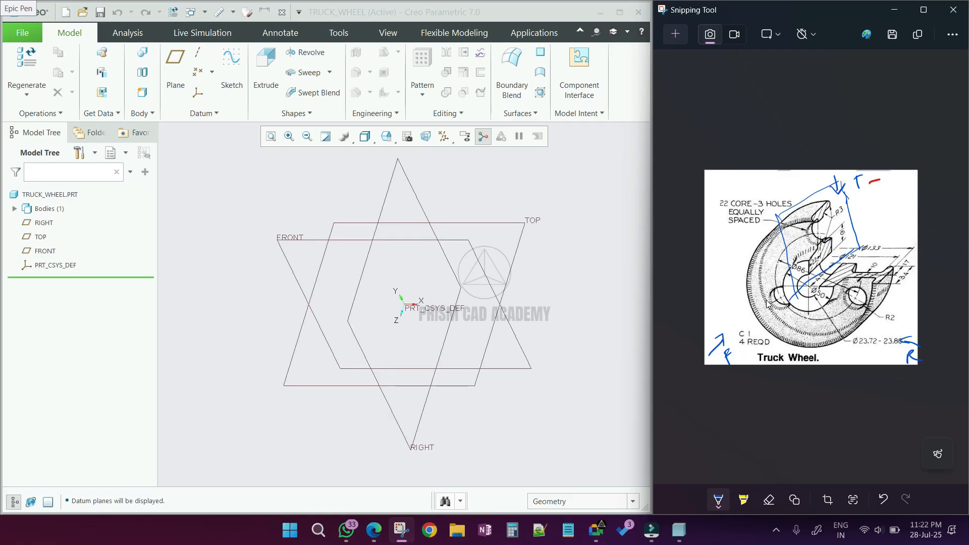
{"action": "left_click", "coordinate": [557, 314]}
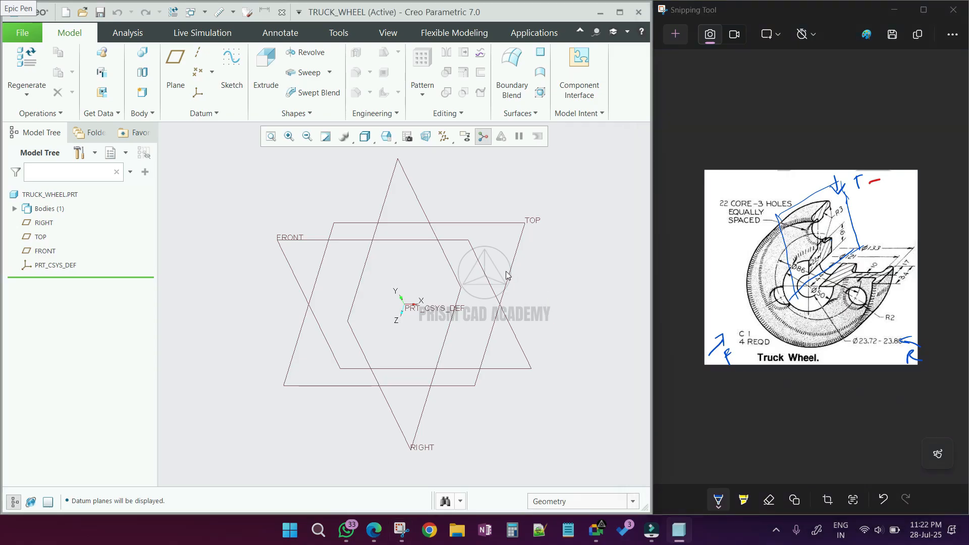
- Start a Revolve feature and open its sketch on the RIGHT datum plane
{"action": "left_click", "coordinate": [43, 223]}
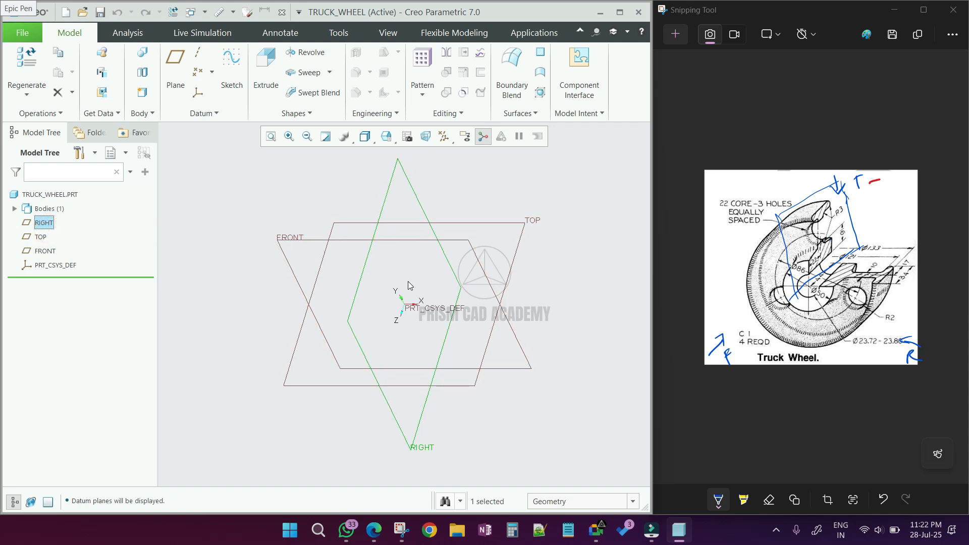
{"action": "left_click", "coordinate": [305, 52]}
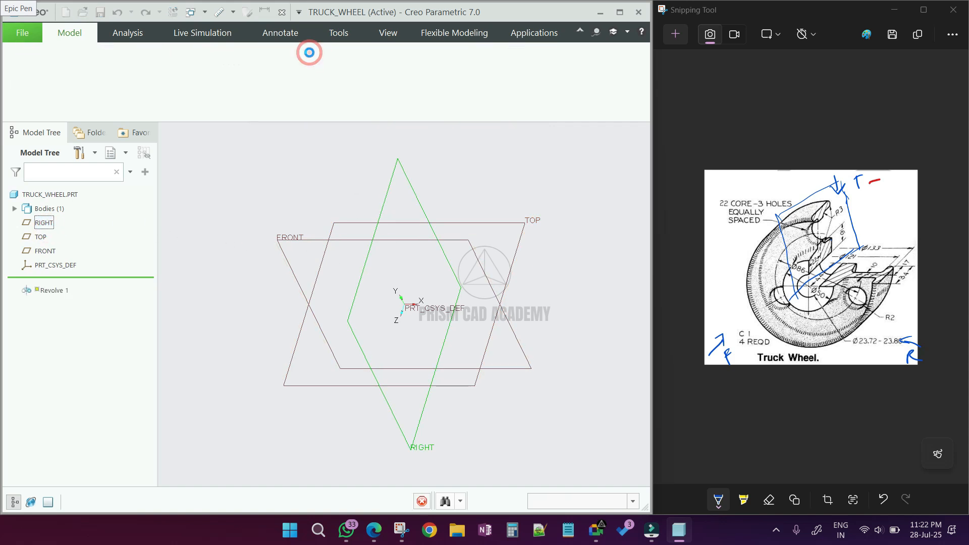
{"action": "left_click", "coordinate": [435, 136]}
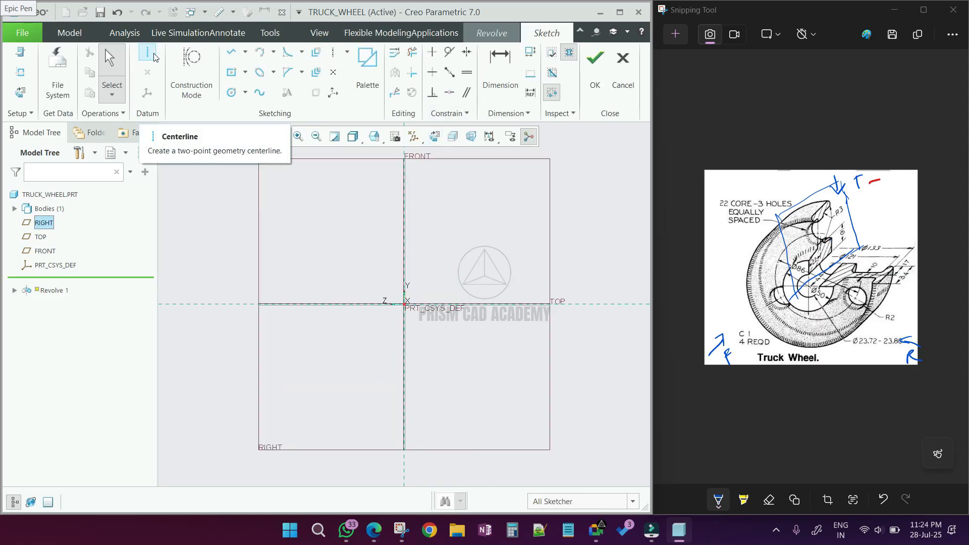
- Draw a horizontal centerline along the TOP reference as the revolve axis
{"action": "left_click", "coordinate": [154, 57]}
{"action": "left_click", "coordinate": [404, 304]}
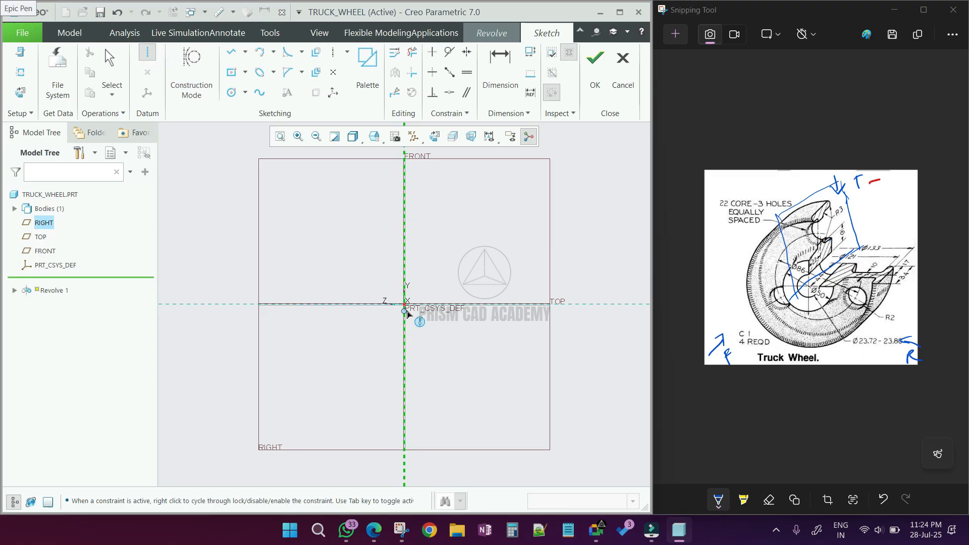
{"action": "left_click", "coordinate": [522, 305]}
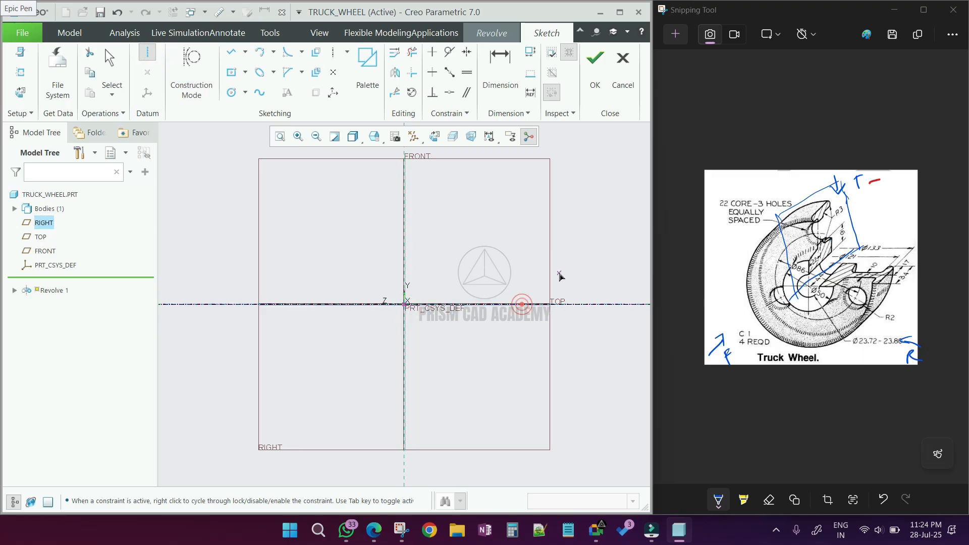
{"action": "middle_click", "coordinate": [559, 273]}
{"action": "scroll", "coordinate": [586, 317], "scroll_direction": "up", "scroll_amount": 1}
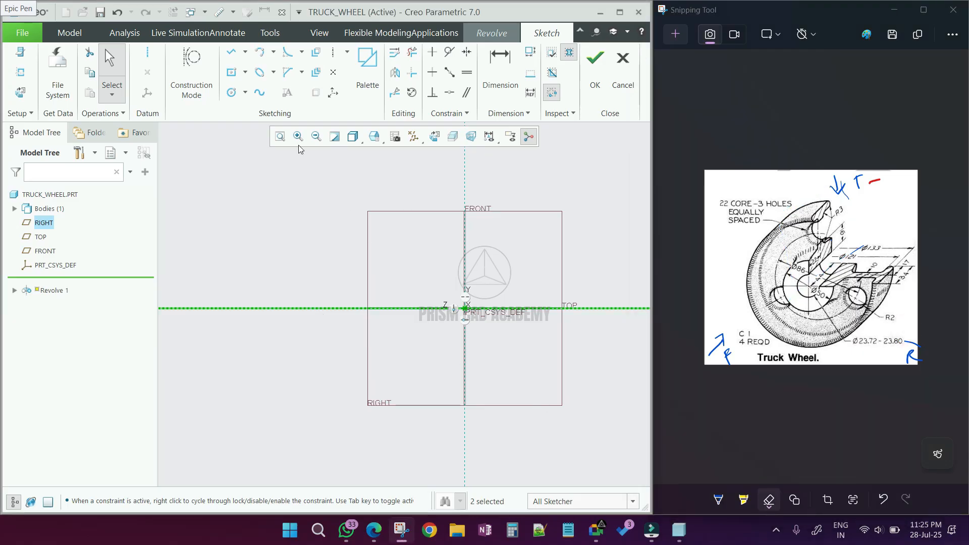
- Sketch an open U-shaped line profile about 22 mm wide above the axis
{"action": "left_click", "coordinate": [232, 51]}
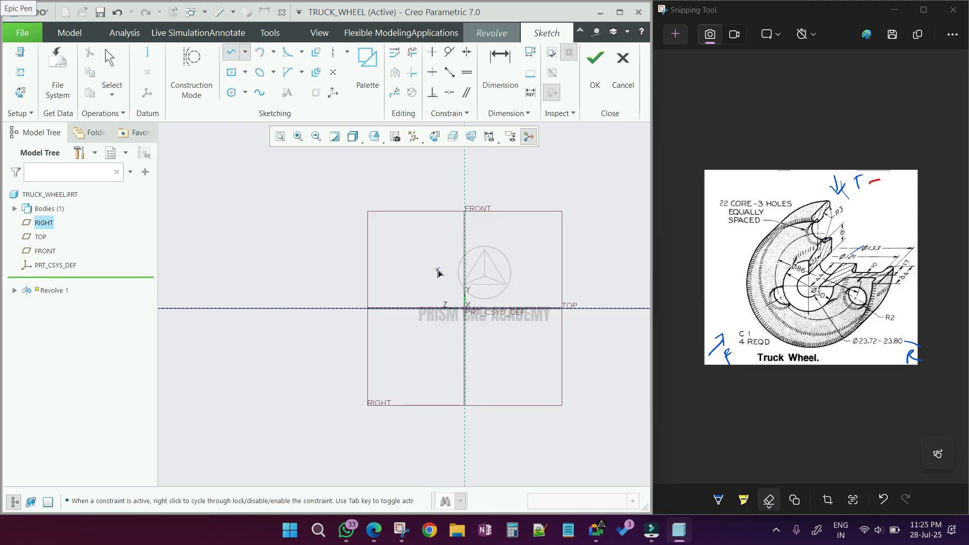
{"action": "left_click", "coordinate": [427, 274]}
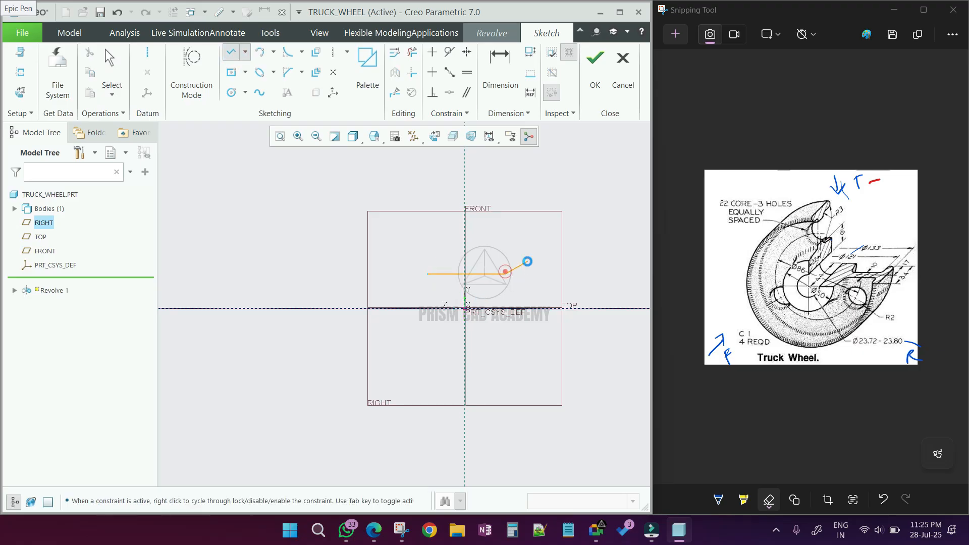
{"action": "left_click", "coordinate": [504, 274]}
{"action": "middle_click", "coordinate": [488, 293]}
{"action": "left_click_drag", "start_coordinate": [435, 309], "coordinate": [329, 289]}
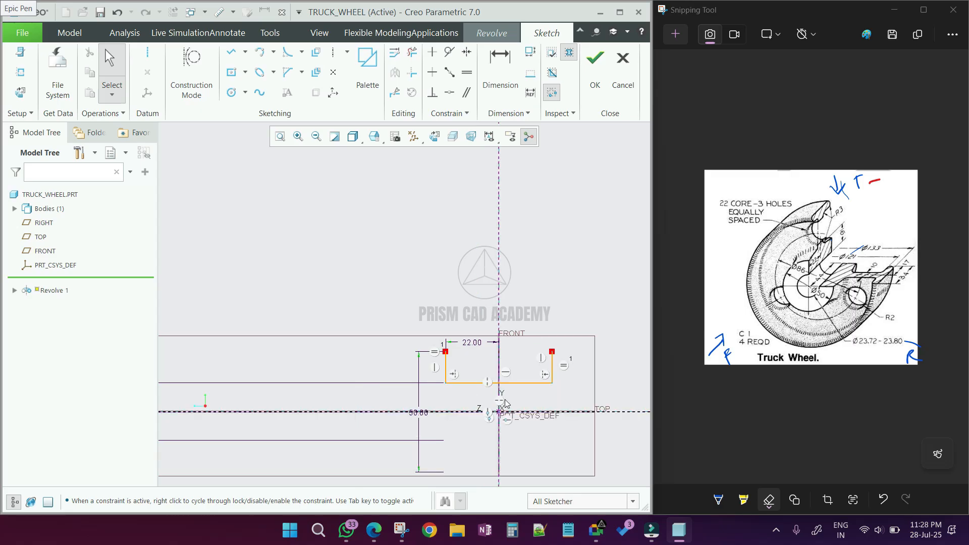
{"action": "left_click", "coordinate": [478, 383]}
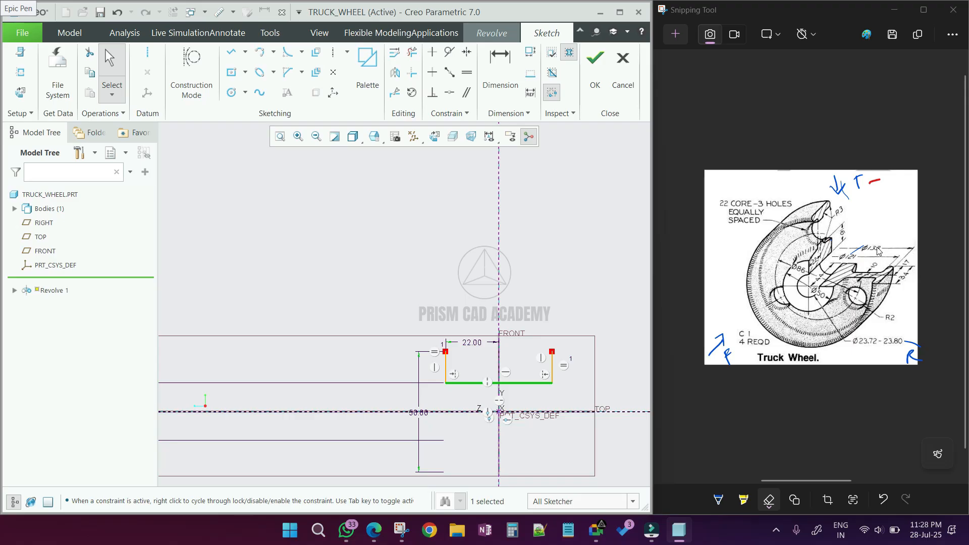
- Draw a horizontal line well above the U-profile for the wheel's outer rim
{"action": "left_click", "coordinate": [231, 51]}
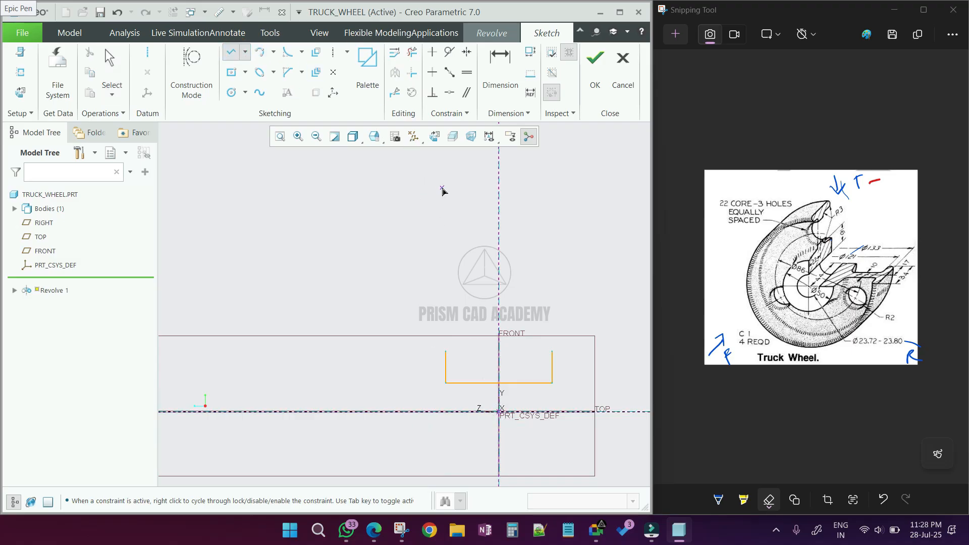
{"action": "left_click", "coordinate": [459, 195]}
{"action": "left_click", "coordinate": [544, 199]}
{"action": "middle_click", "coordinate": [567, 190]}
{"action": "middle_click", "coordinate": [567, 190]}
{"action": "scroll", "coordinate": [496, 224], "scroll_direction": "up", "scroll_amount": 3}
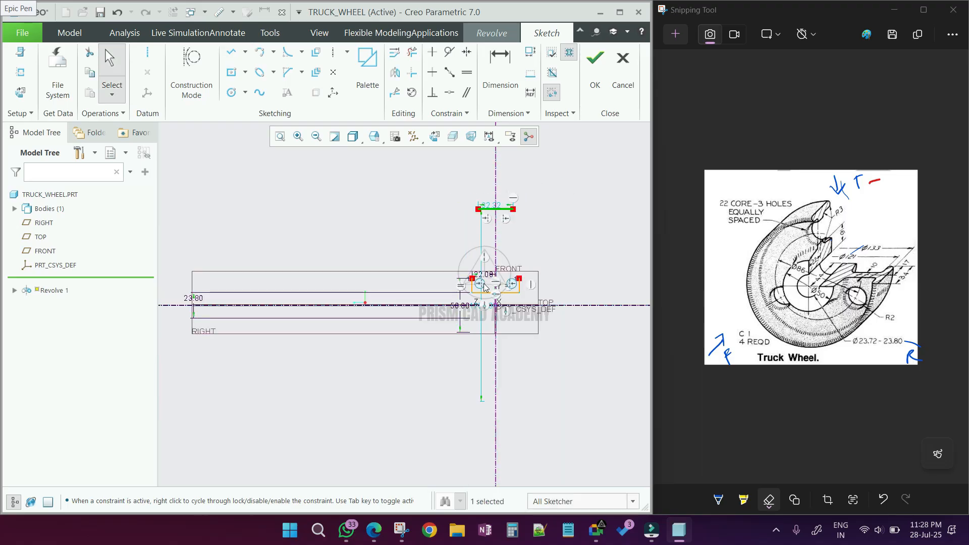
- Set the top line's height dimension from the axis to 133
{"action": "scroll", "coordinate": [478, 307], "scroll_direction": "down", "scroll_amount": 2}
{"action": "left_click_drag", "start_coordinate": [481, 304], "coordinate": [355, 290]}
{"action": "double_click", "coordinate": [355, 289]}
{"action": "type", "text": "1"}
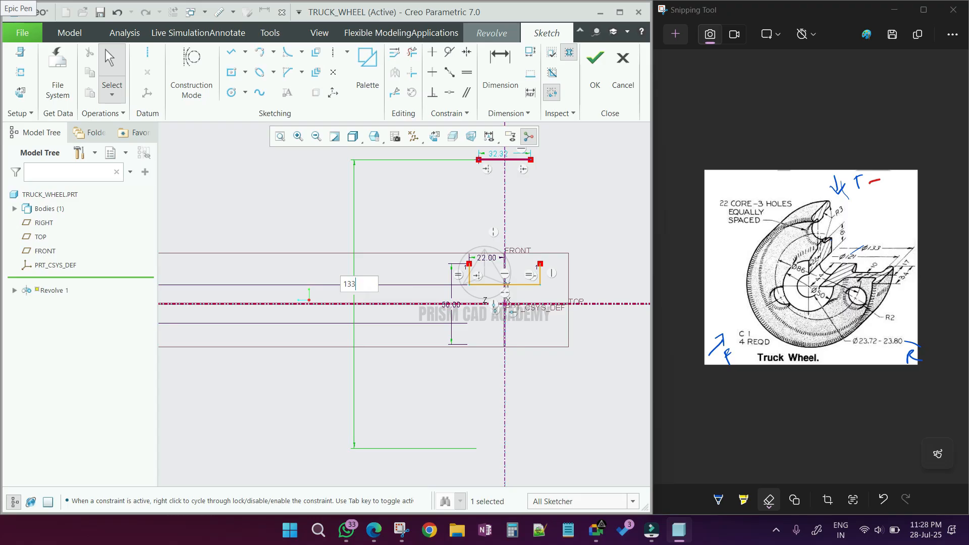
{"action": "type", "text": "33"}
{"action": "key", "text": "Return"}
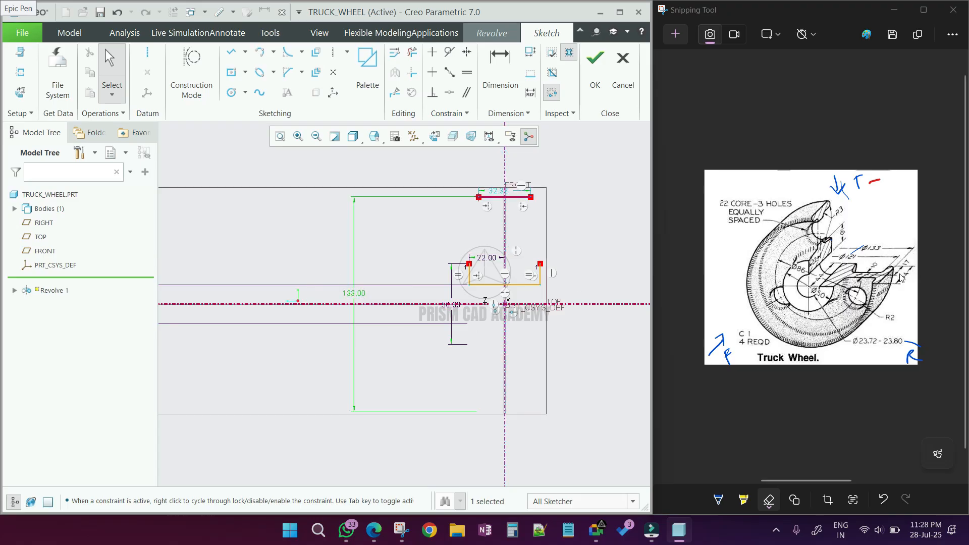
- Set the top line's length dimension to 34
{"action": "double_click", "coordinate": [497, 190]}
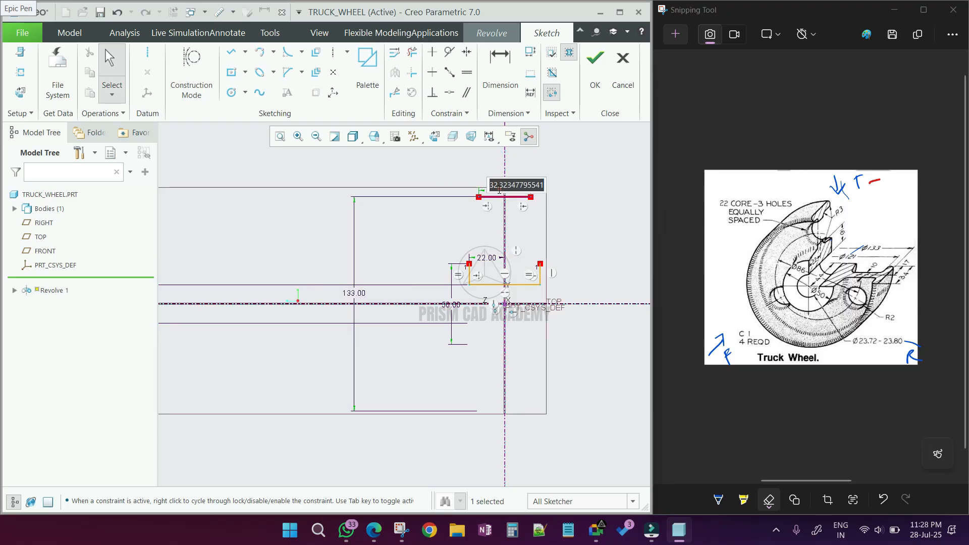
{"action": "type", "text": "34"}
{"action": "key", "text": "Return"}
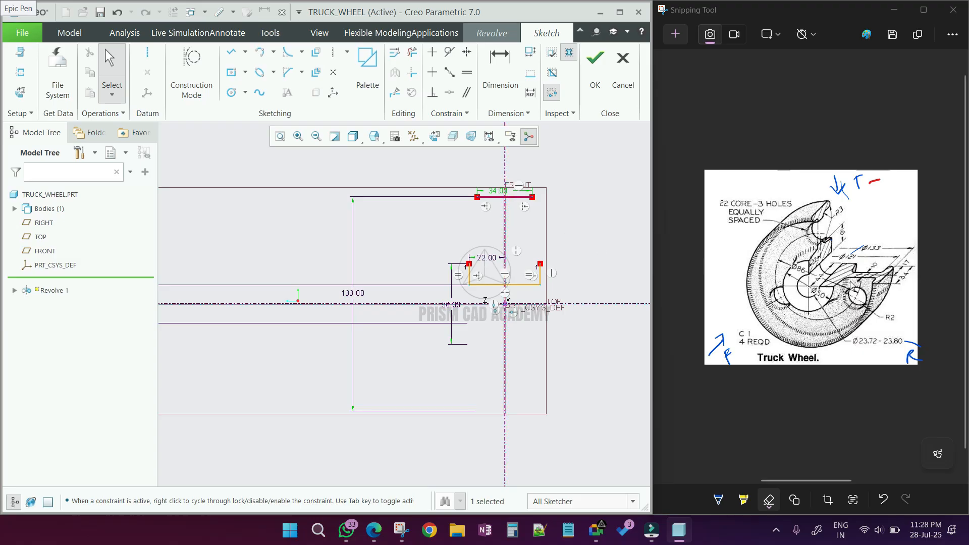
- Draw two vertical lines hanging down from below the top line toward the U-profile
{"action": "scroll", "coordinate": [493, 232], "scroll_direction": "up", "scroll_amount": 4}
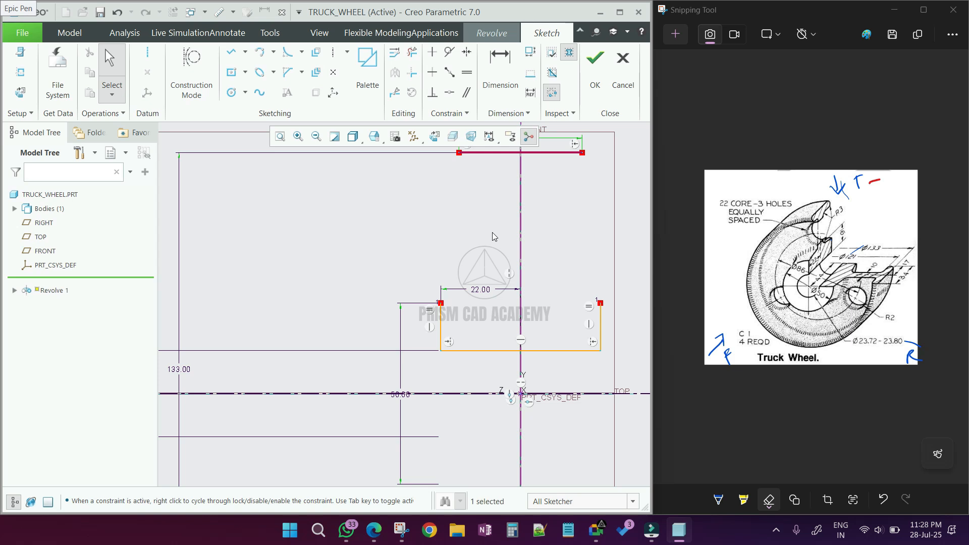
{"action": "left_click", "coordinate": [236, 54]}
{"action": "left_click", "coordinate": [499, 181]}
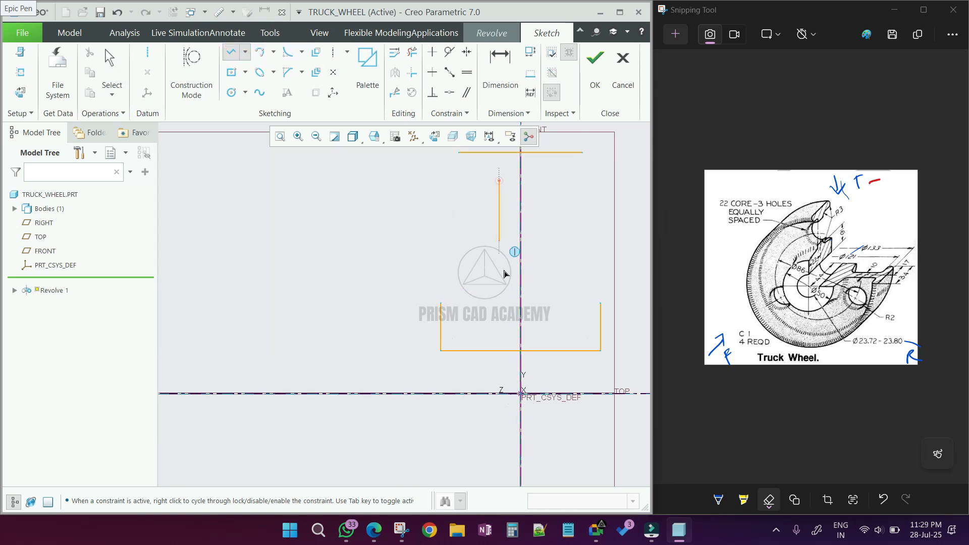
{"action": "left_click", "coordinate": [499, 292]}
{"action": "left_click", "coordinate": [540, 180]}
{"action": "left_click", "coordinate": [540, 294]}
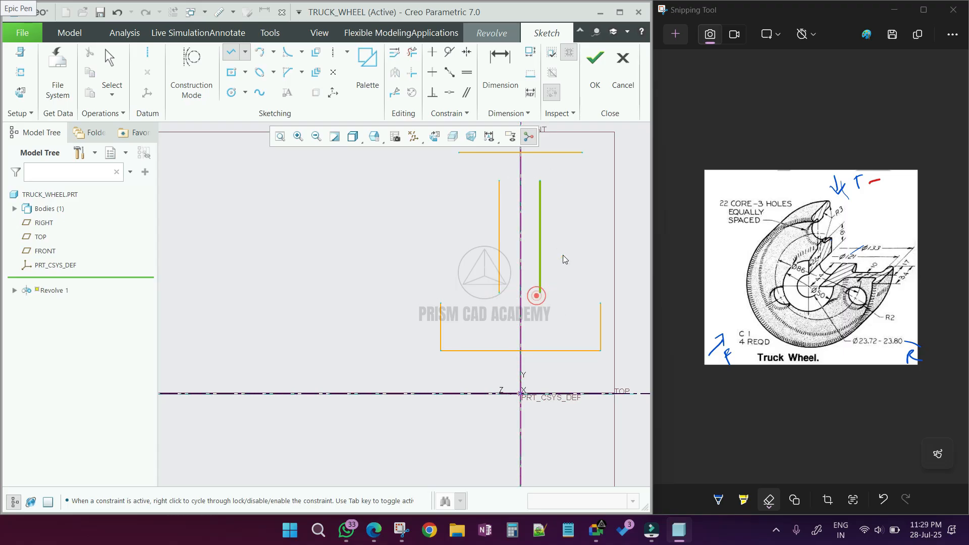
{"action": "middle_click", "coordinate": [565, 258]}
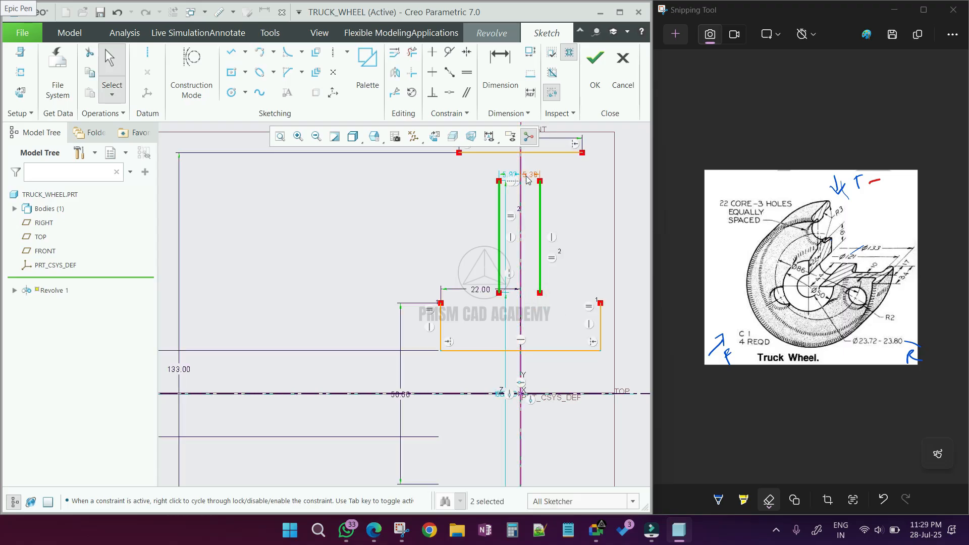
- Make the two vertical lines symmetric about the vertical centerline
{"action": "left_click", "coordinate": [465, 52]}
{"action": "left_click", "coordinate": [498, 181]}
{"action": "left_click", "coordinate": [522, 172]}
{"action": "left_click", "coordinate": [540, 181]}
{"action": "middle_click", "coordinate": [540, 181]}
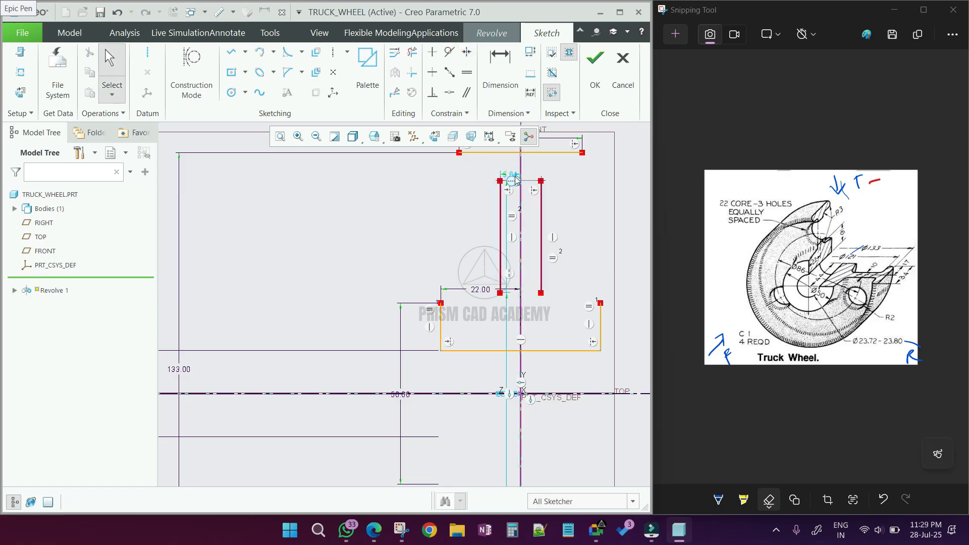
- Dimension the spacing between the two vertical lines as 10
{"action": "left_click", "coordinate": [501, 68]}
{"action": "left_click", "coordinate": [500, 221]}
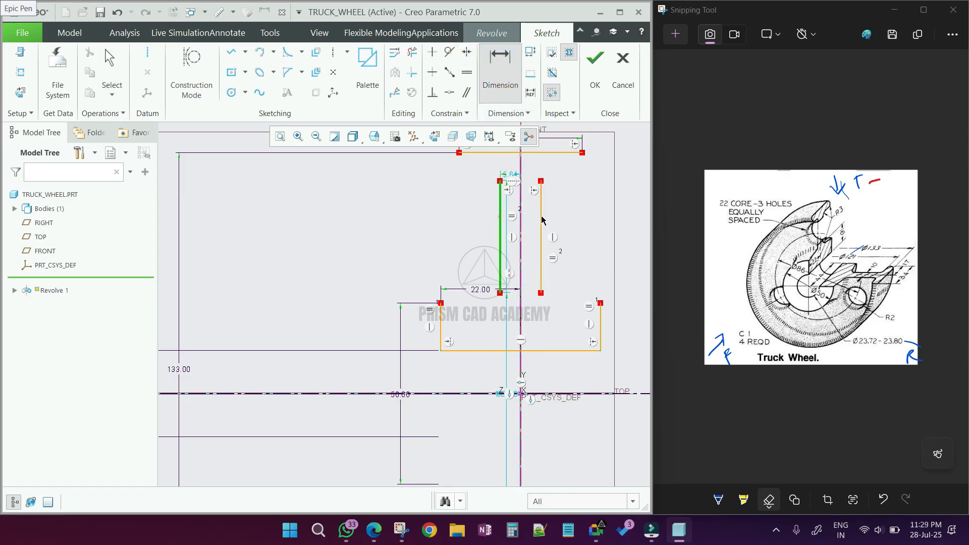
{"action": "left_click", "coordinate": [541, 216]}
{"action": "middle_click", "coordinate": [561, 212]}
{"action": "type", "text": "10"}
{"action": "key", "text": "Return"}
- Dimension the height from the U-profile's bottom line to the vertical lines' lower end as 16
{"action": "mouse_move", "coordinate": [498, 329]}
{"action": "middle_mouse_down"}
{"action": "mouse_move", "coordinate": [459, 340]}
{"action": "mouse_move", "coordinate": [459, 301]}
{"action": "middle_mouse_up"}
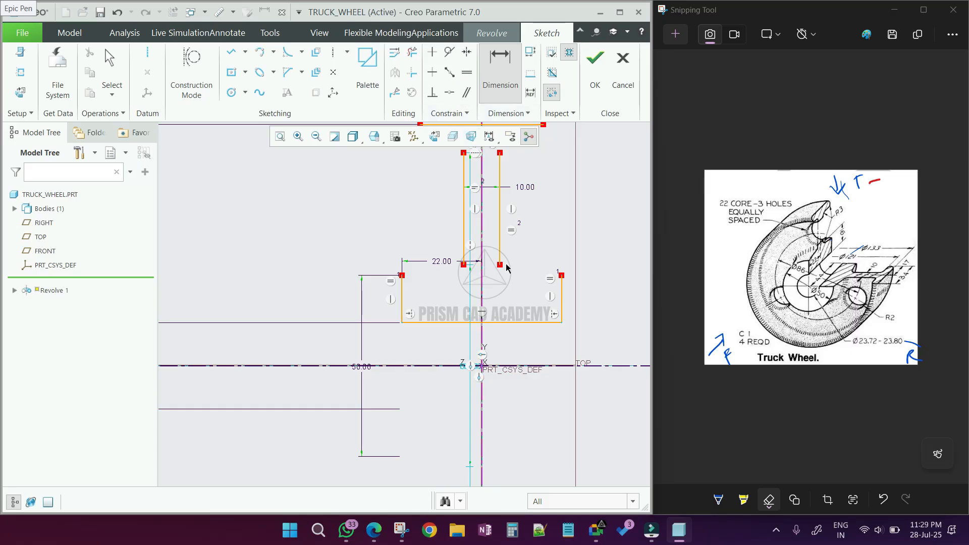
{"action": "left_click", "coordinate": [539, 321]}
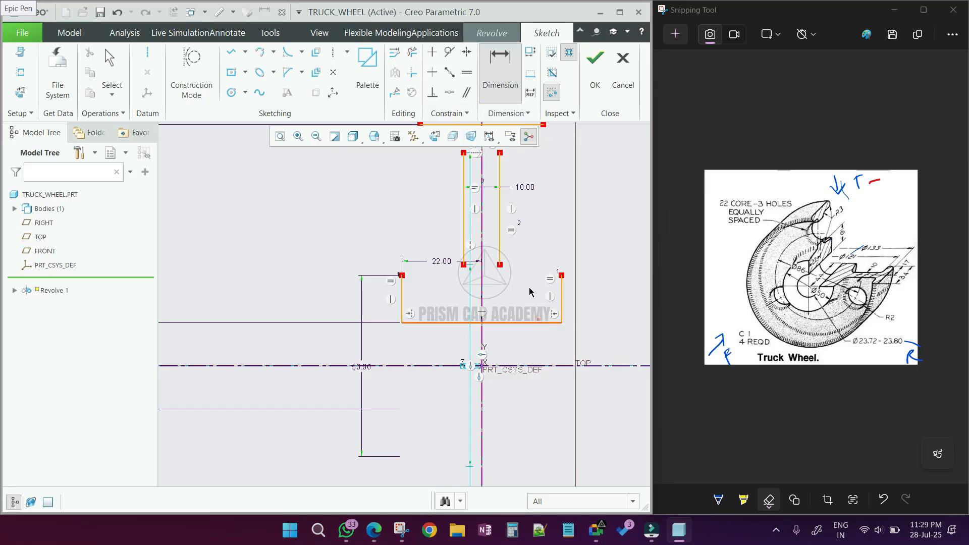
{"action": "left_click", "coordinate": [500, 264]}
{"action": "middle_click", "coordinate": [593, 291]}
{"action": "type", "text": "16"}
{"action": "key", "text": "Return"}
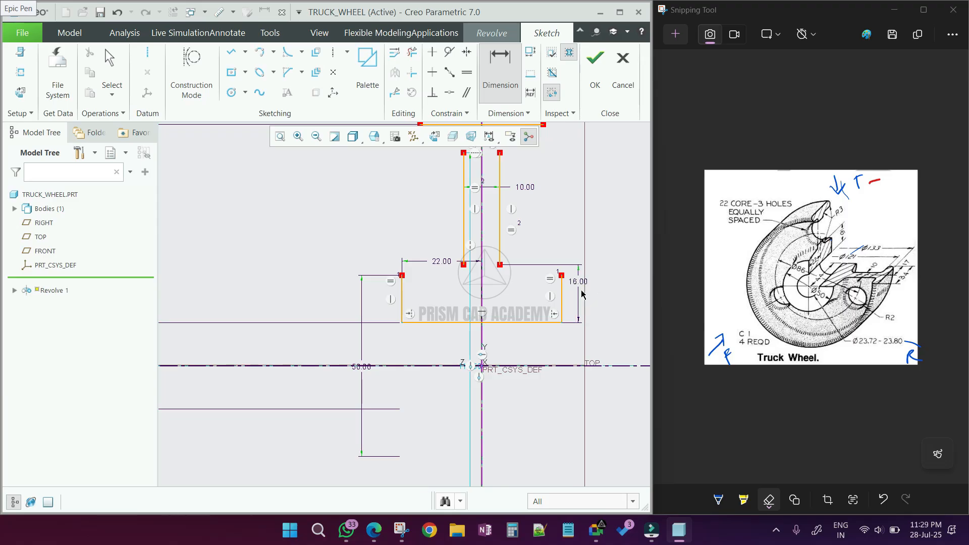
{"action": "middle_click", "coordinate": [582, 294]}
- Connect the U-profile's upper corners to the vertical lines' lower ends with two slanted lines
{"action": "left_click", "coordinate": [231, 52]}
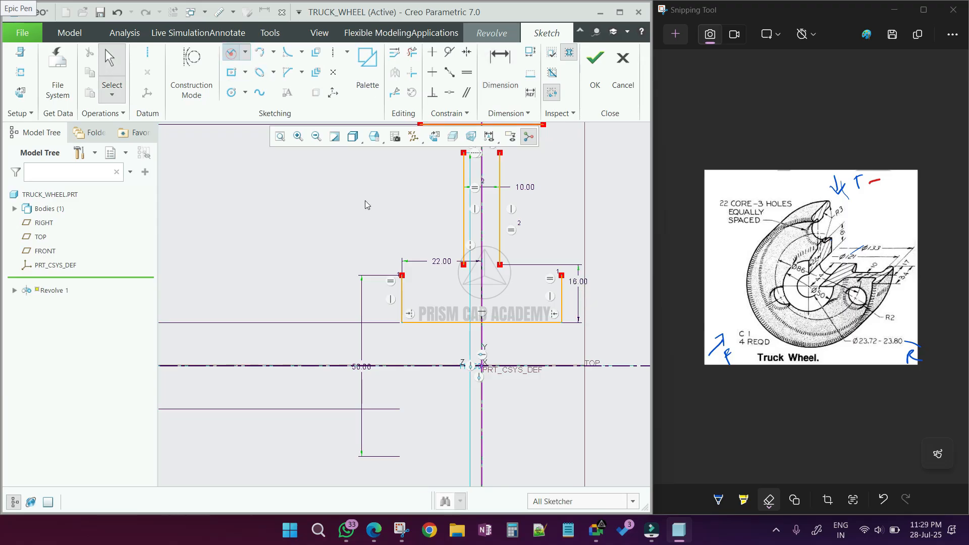
{"action": "left_click", "coordinate": [401, 276]}
{"action": "left_click", "coordinate": [463, 262]}
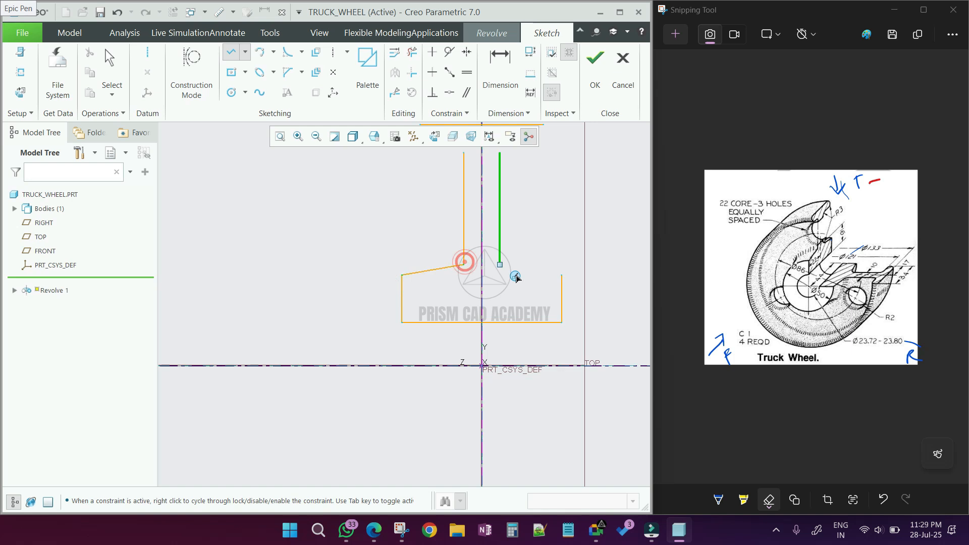
{"action": "left_click", "coordinate": [563, 278]}
{"action": "left_click", "coordinate": [501, 265]}
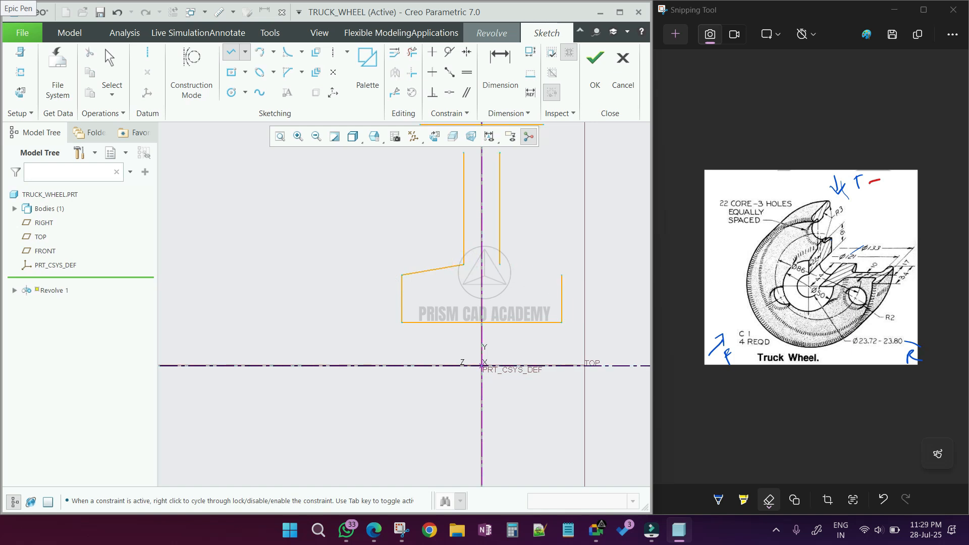
{"action": "middle_click", "coordinate": [523, 242]}
{"action": "scroll", "coordinate": [493, 287], "scroll_direction": "up", "scroll_amount": 1}
{"action": "scroll", "coordinate": [483, 195], "scroll_direction": "down", "scroll_amount": 2}
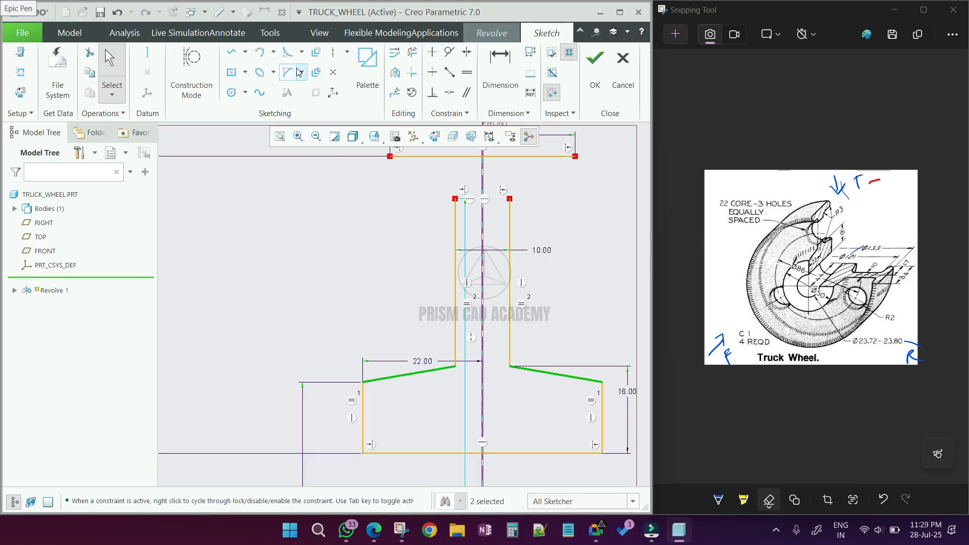
- Close the profile's top with two L-shaped lines joining the vertical lines' upper ends to the ends of the top line
{"action": "left_click", "coordinate": [231, 52]}
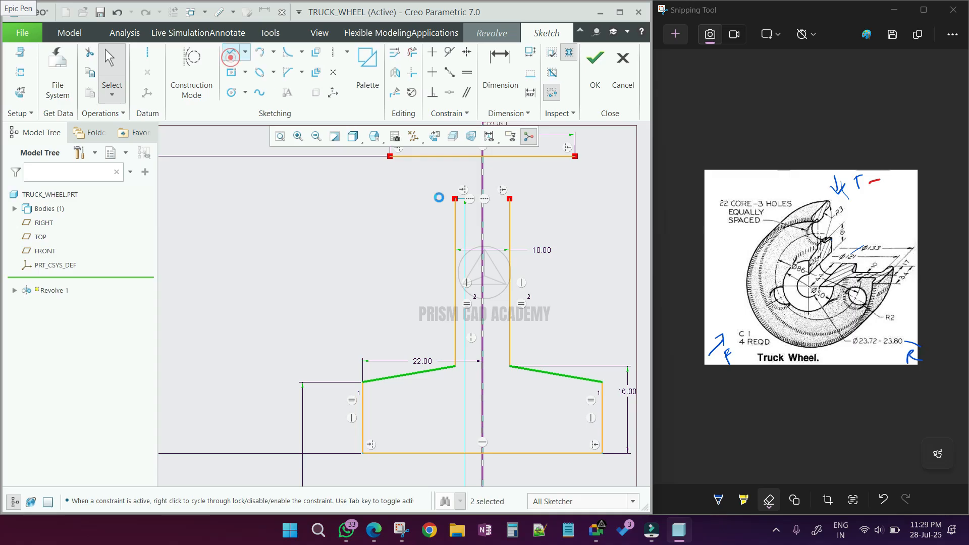
{"action": "left_click", "coordinate": [455, 199]}
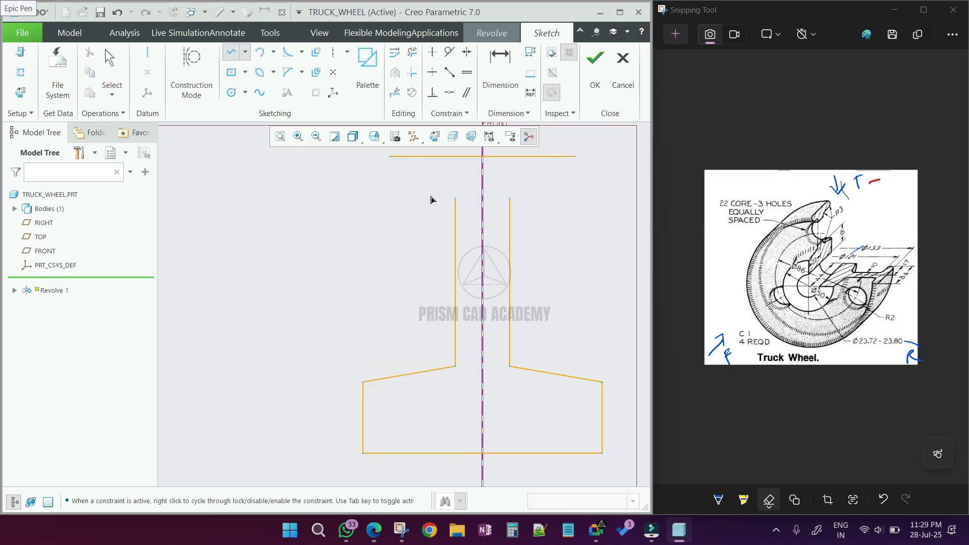
{"action": "left_click", "coordinate": [390, 198]}
{"action": "left_click", "coordinate": [390, 157]}
{"action": "middle_click", "coordinate": [530, 214]}
{"action": "left_click", "coordinate": [510, 199]}
{"action": "left_click", "coordinate": [575, 199]}
{"action": "left_click", "coordinate": [575, 157]}
{"action": "middle_click", "coordinate": [578, 190]}
{"action": "scroll", "coordinate": [578, 187], "scroll_direction": "down", "scroll_amount": 7}
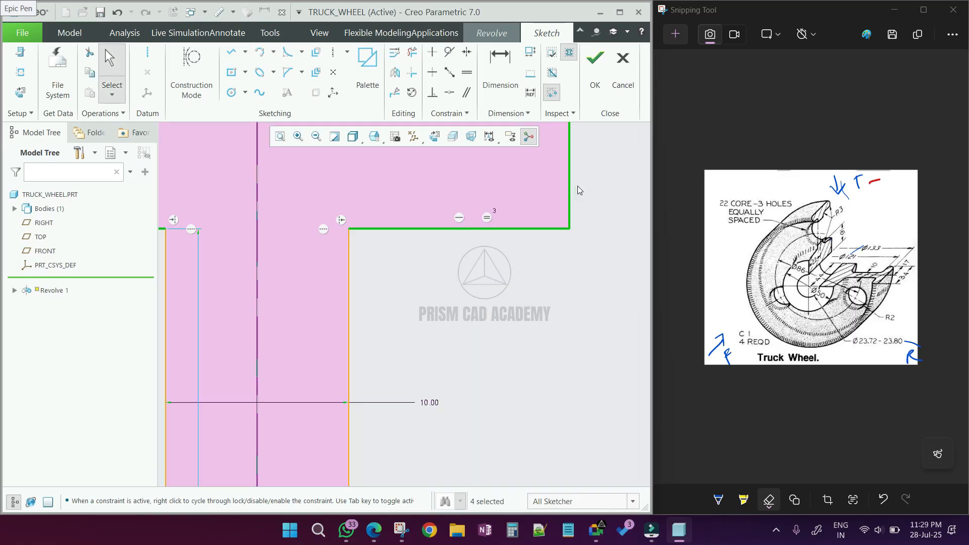
{"action": "scroll", "coordinate": [548, 211], "scroll_direction": "up", "scroll_amount": 6}
{"action": "left_click", "coordinate": [565, 223]}
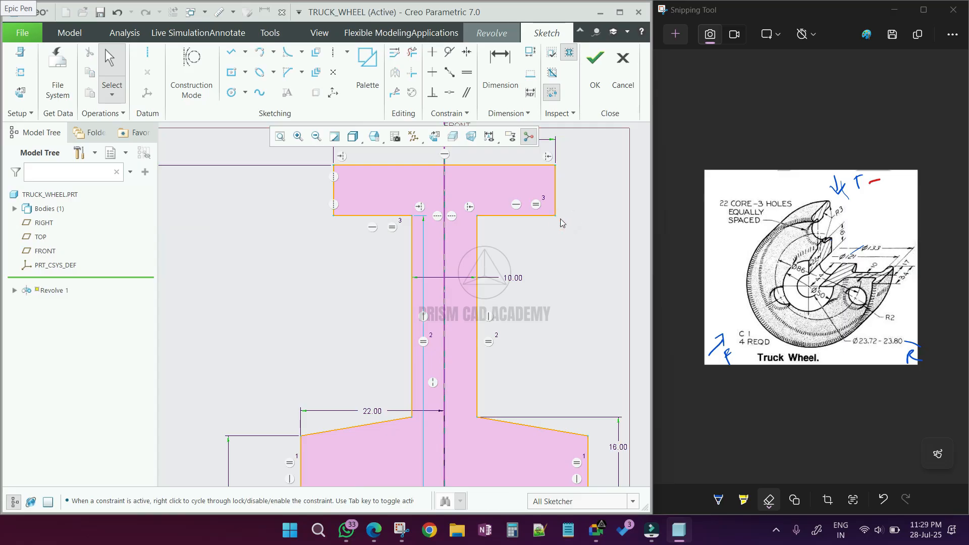
- Set the diametral dimension of the top flange's lower edge to 121 and move its label aside
{"action": "scroll", "coordinate": [453, 204], "scroll_direction": "up", "scroll_amount": 2}
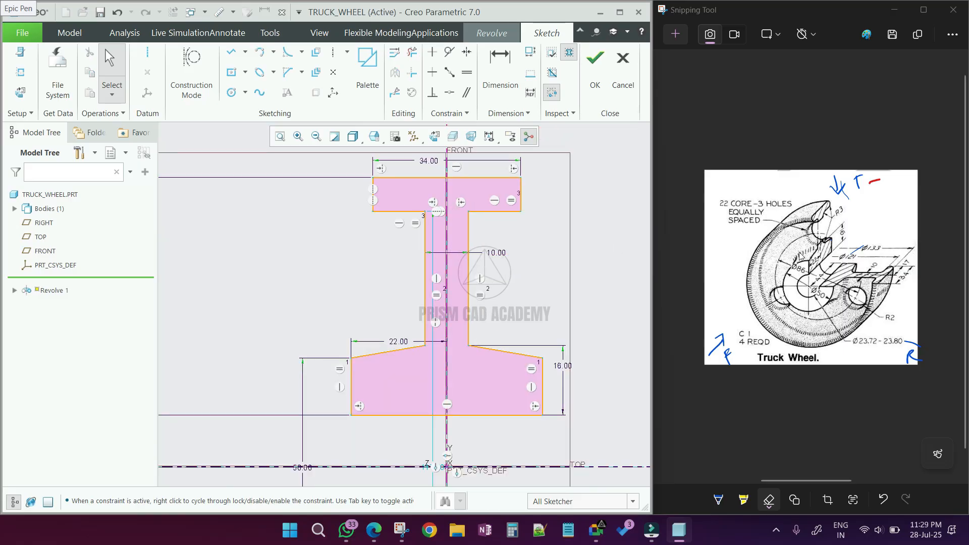
{"action": "scroll", "coordinate": [445, 318], "scroll_direction": "up", "scroll_amount": 2}
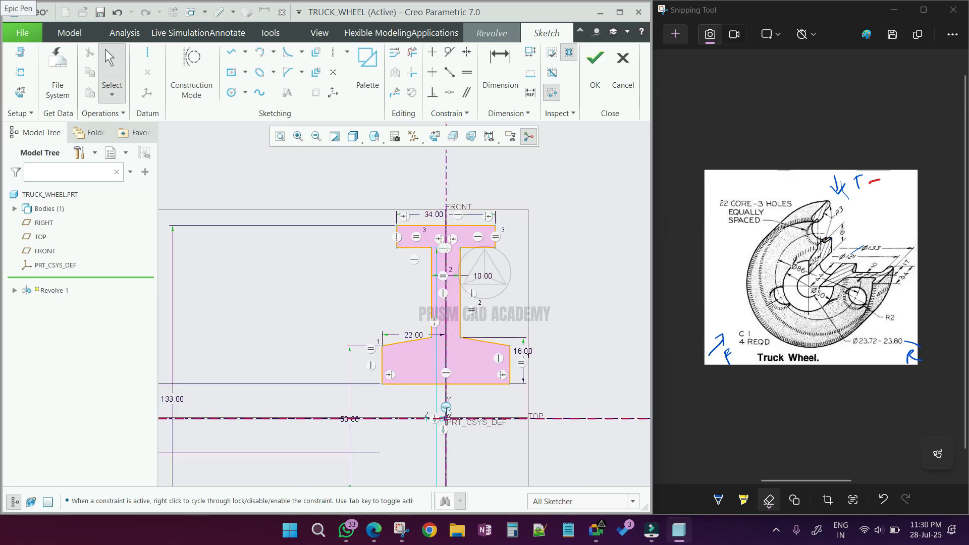
{"action": "scroll", "coordinate": [441, 427], "scroll_direction": "down", "scroll_amount": 5}
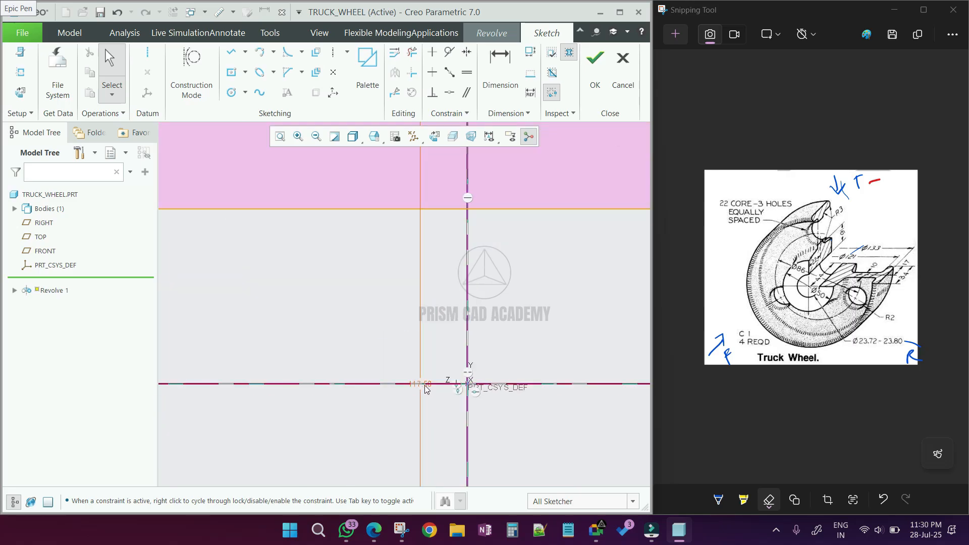
{"action": "double_click", "coordinate": [425, 386]}
{"action": "type", "text": "121"}
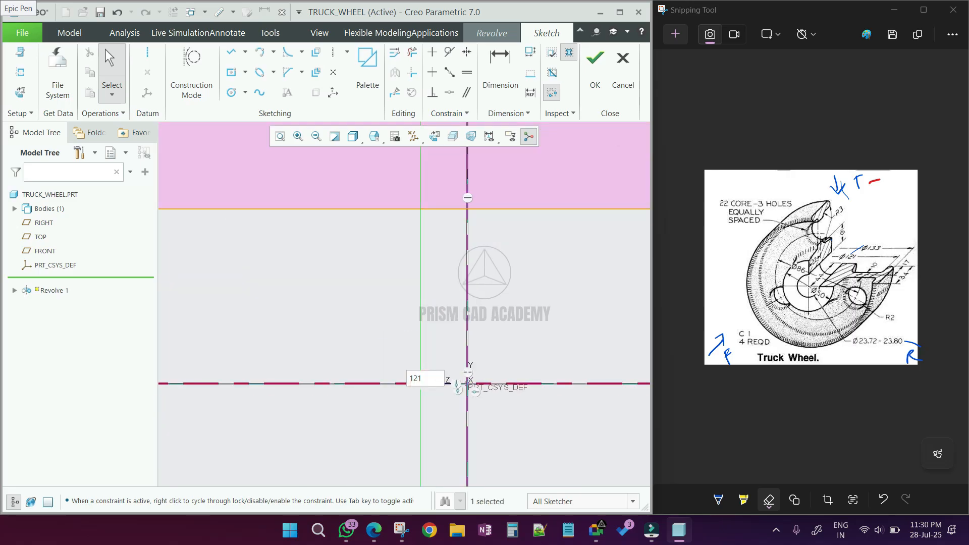
{"action": "key", "text": "Return"}
{"action": "scroll", "coordinate": [460, 347], "scroll_direction": "up", "scroll_amount": 5}
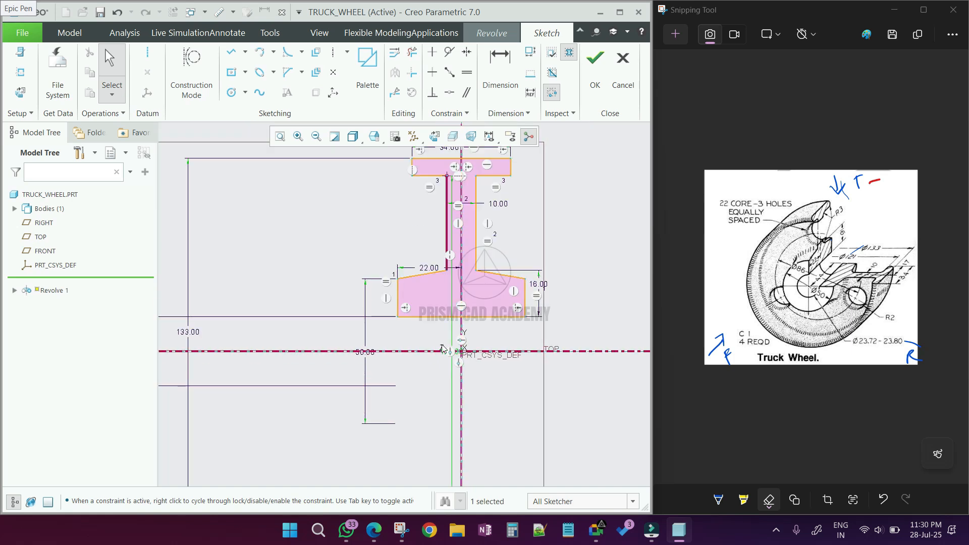
{"action": "left_click_drag", "start_coordinate": [450, 351], "coordinate": [294, 356]}
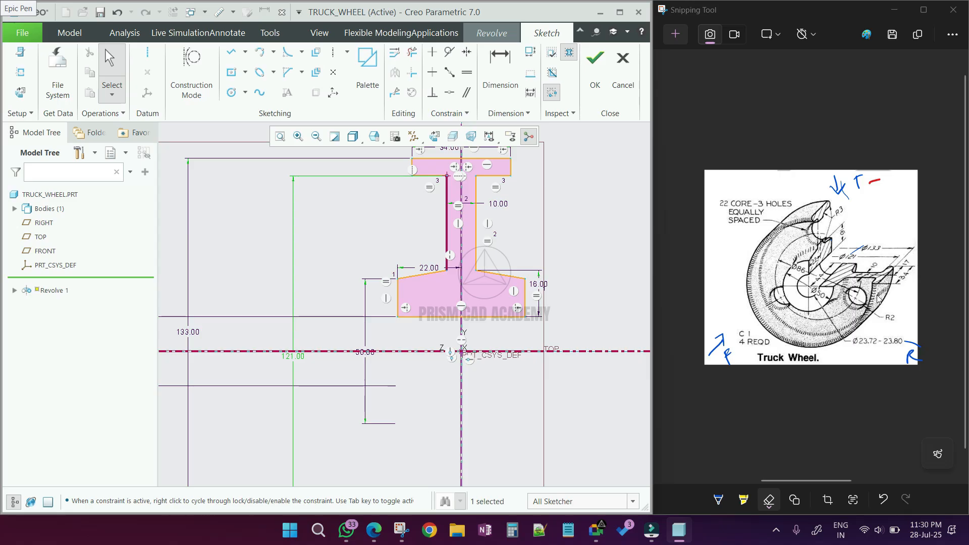
{"action": "scroll", "coordinate": [504, 284], "scroll_direction": "up", "scroll_amount": 2}
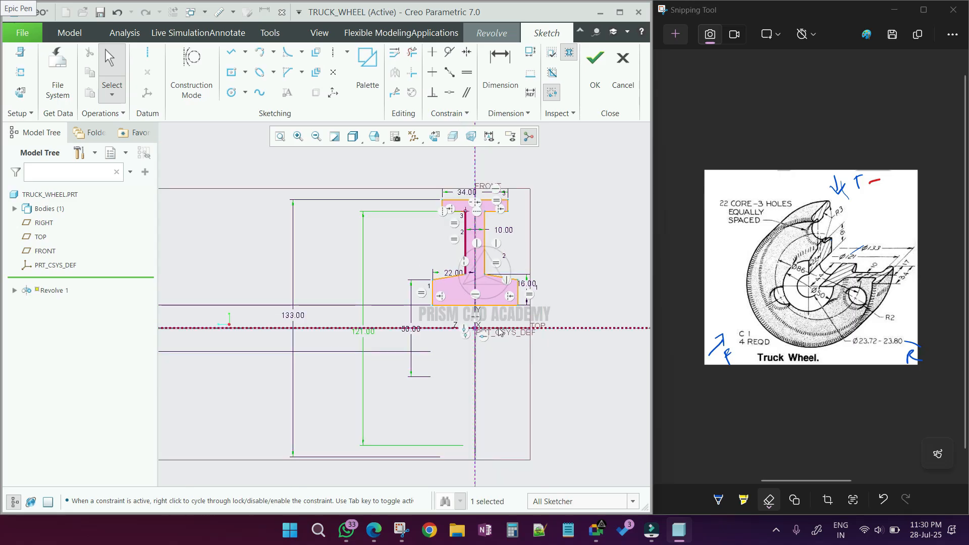
{"action": "scroll", "coordinate": [495, 331], "scroll_direction": "down", "scroll_amount": 2}
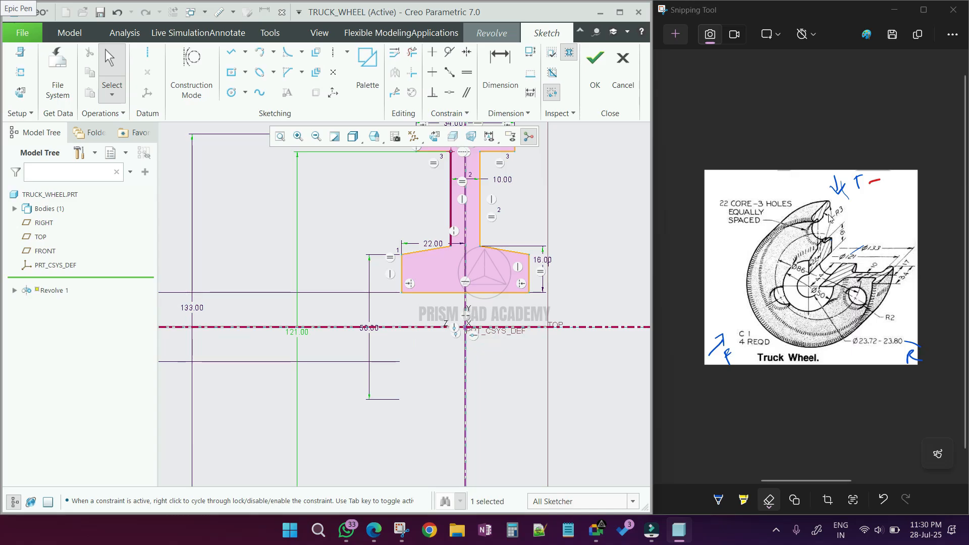
{"action": "scroll", "coordinate": [507, 264], "scroll_direction": "up", "scroll_amount": 2}
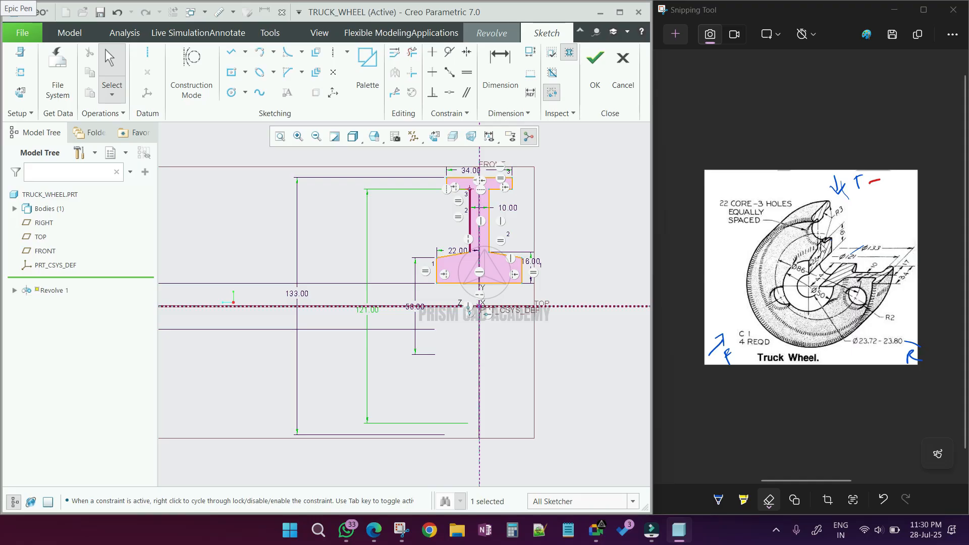
- Finish the sketch and complete the 360° Revolve feature
{"action": "left_click", "coordinate": [595, 66]}
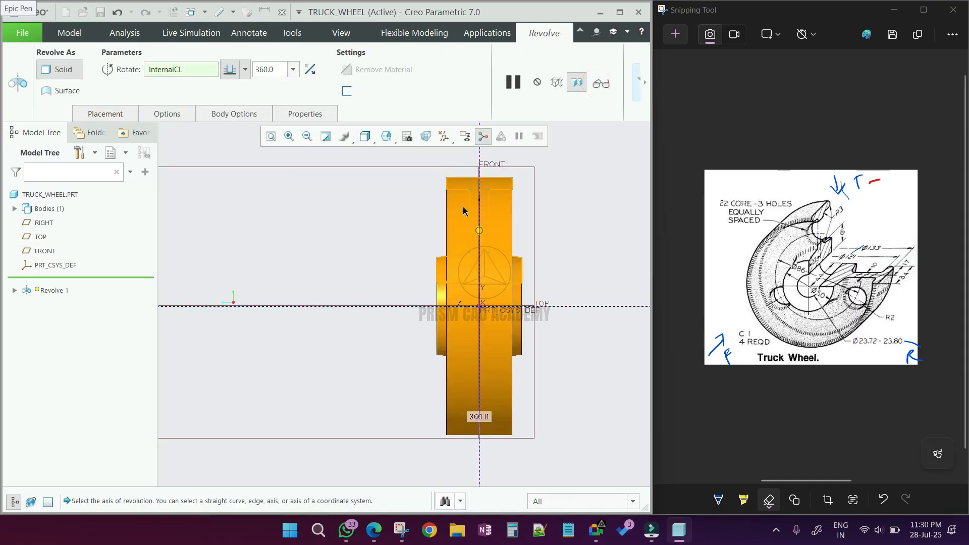
{"action": "middle_click_drag", "start_coordinate": [483, 204], "coordinate": [460, 218]}
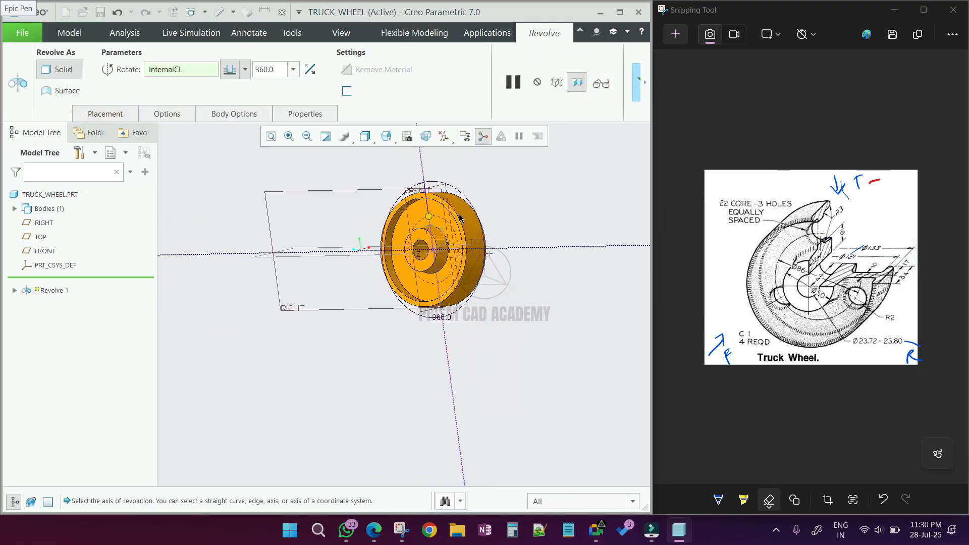
{"action": "left_click", "coordinate": [636, 83]}
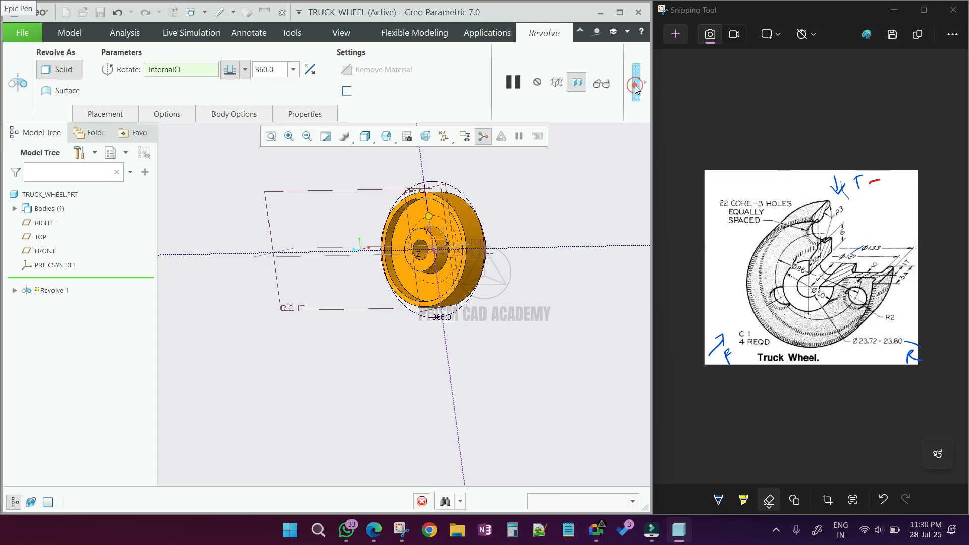
{"action": "scroll", "coordinate": [468, 163], "scroll_direction": "down", "scroll_amount": 3}
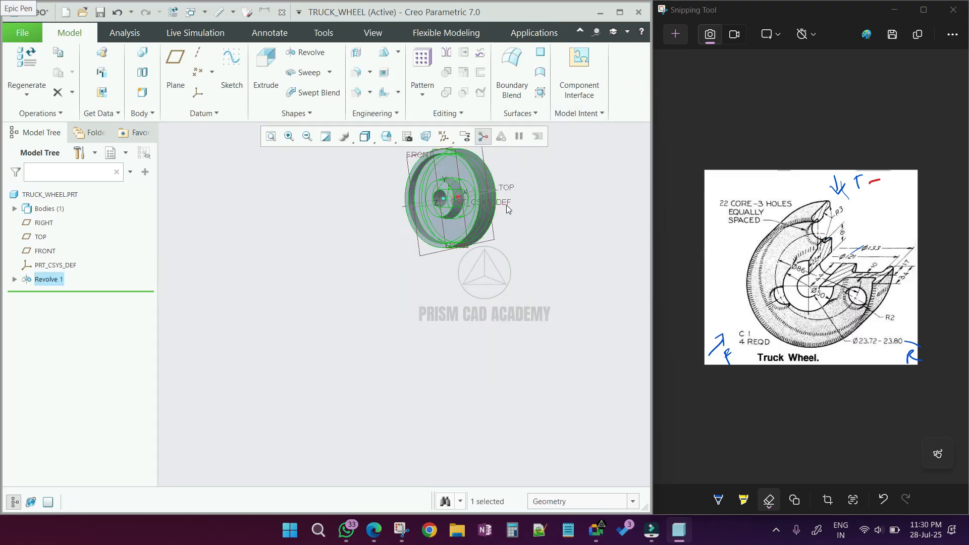
{"action": "left_click", "coordinate": [577, 302]}
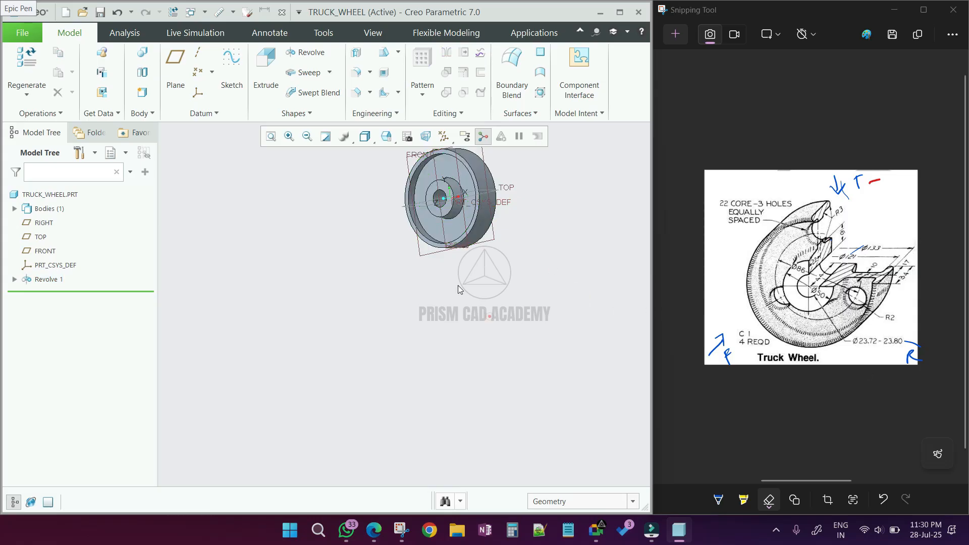
{"action": "scroll", "coordinate": [458, 286], "scroll_direction": "up", "scroll_amount": 2}
{"action": "scroll", "coordinate": [478, 189], "scroll_direction": "down", "scroll_amount": 4}
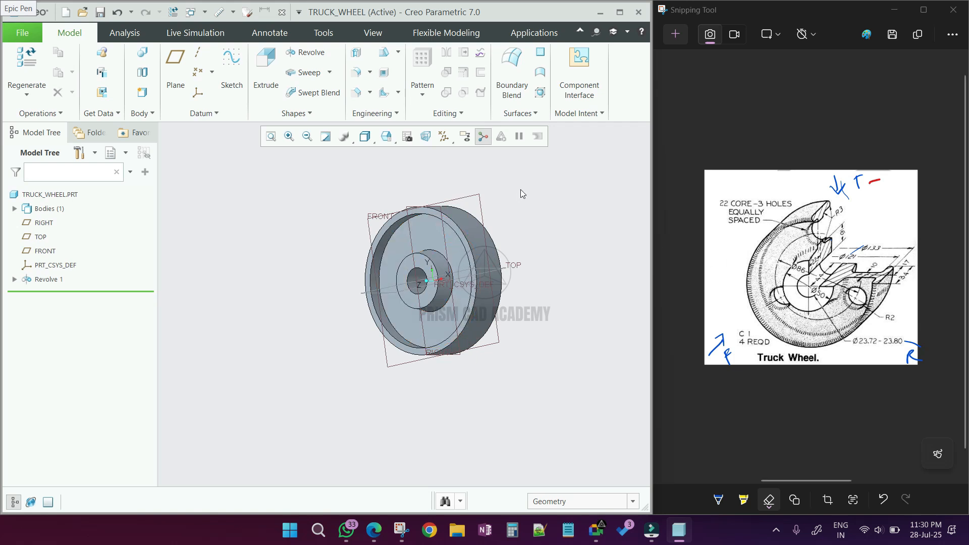
- Start an Extrude on the wheel's front face and add the vertical datum plane as a sketch reference
{"action": "left_click", "coordinate": [387, 140]}
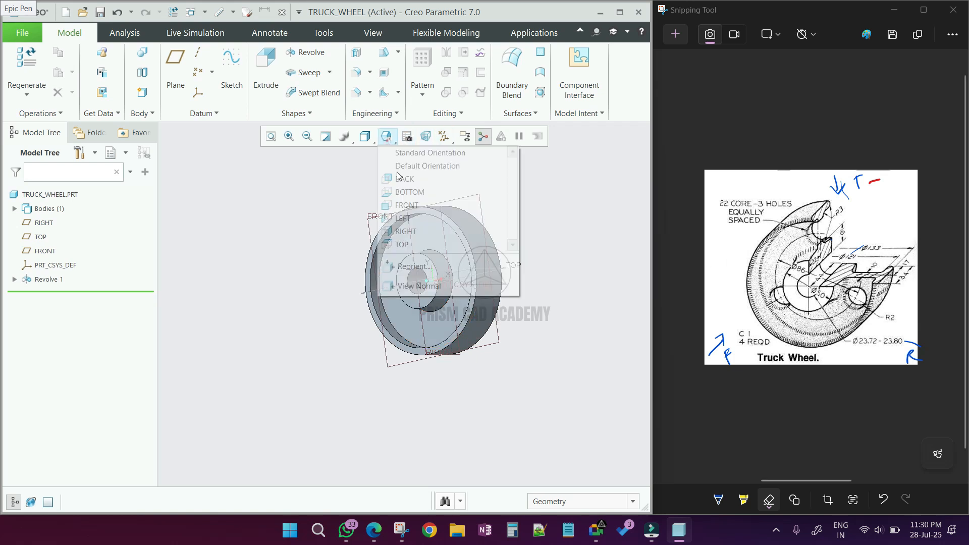
{"action": "left_click", "coordinate": [405, 206]}
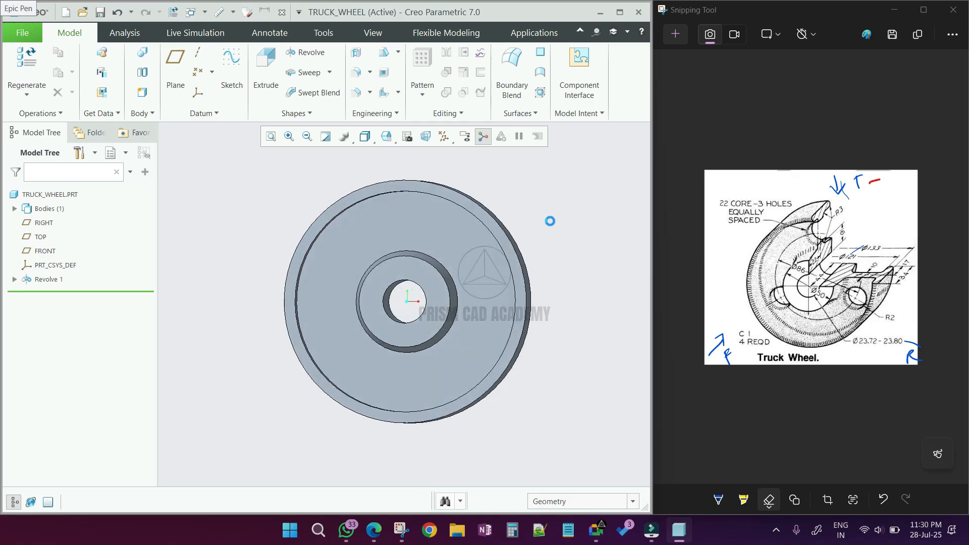
{"action": "left_click", "coordinate": [266, 64]}
{"action": "left_click", "coordinate": [436, 229]}
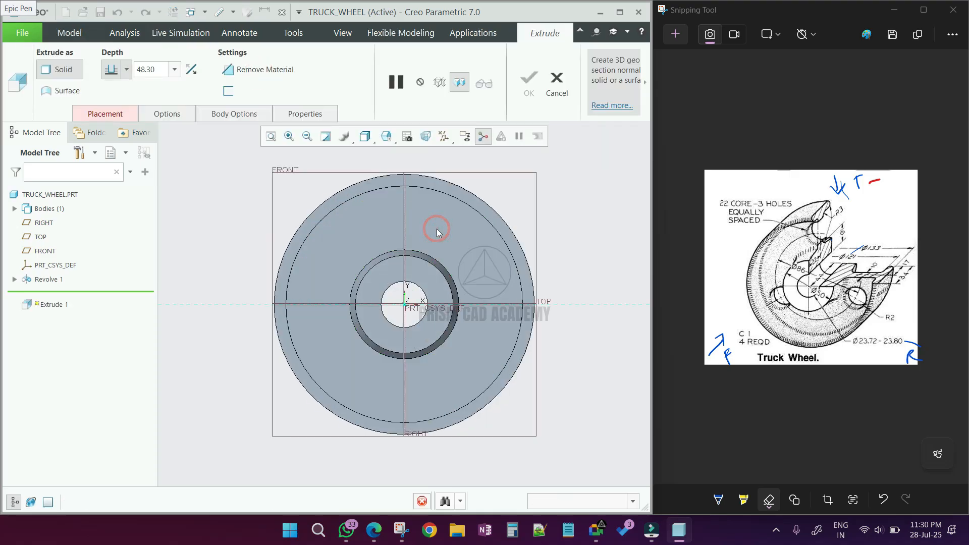
{"action": "left_click", "coordinate": [231, 92]}
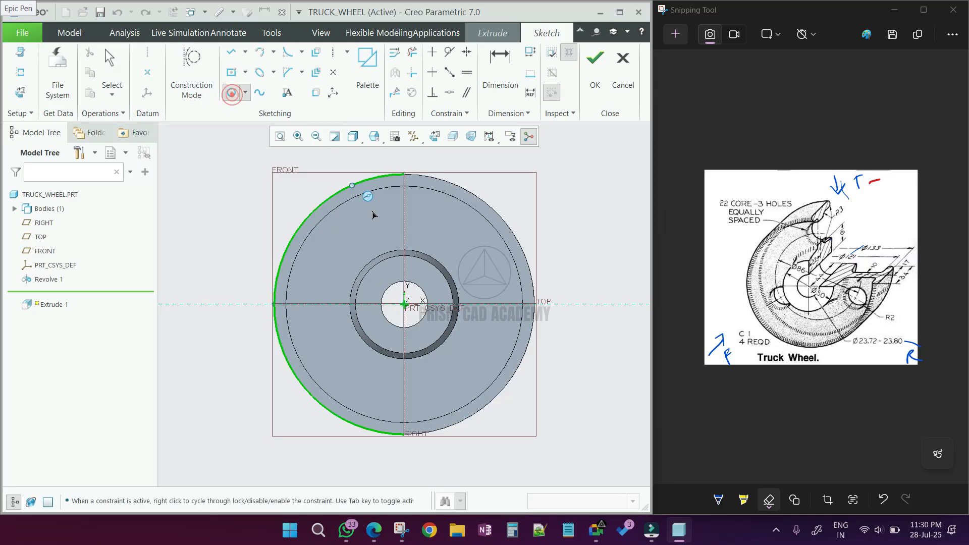
{"action": "left_click", "coordinate": [21, 73]}
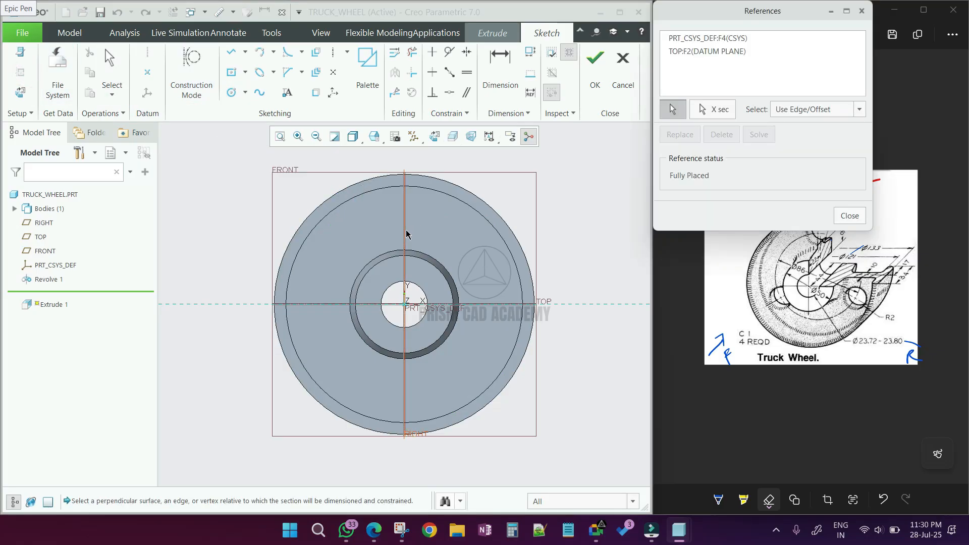
{"action": "left_click", "coordinate": [404, 229]}
{"action": "middle_click", "coordinate": [422, 235]}
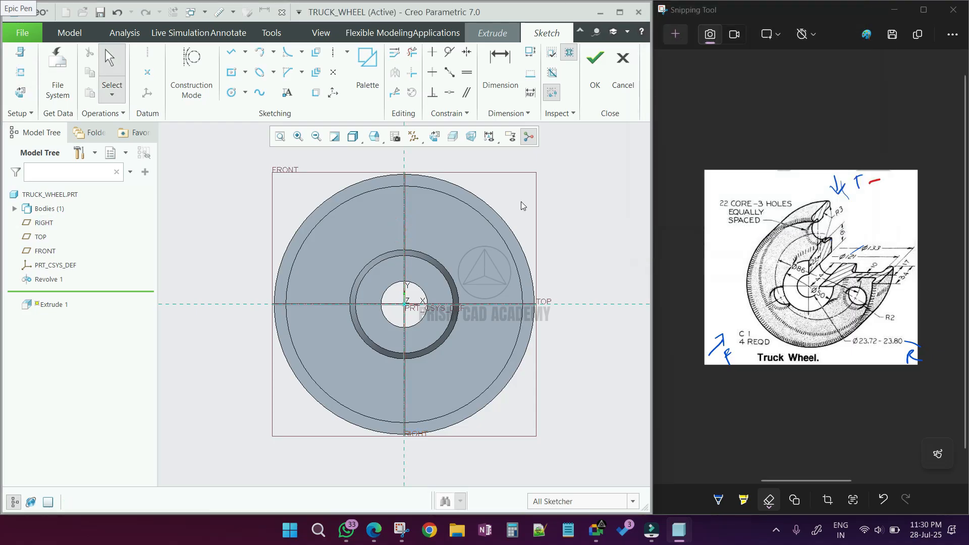
- Sketch a circle centered on the vertical reference above the hub and set its diameter to 22
{"action": "left_click", "coordinate": [243, 95]}
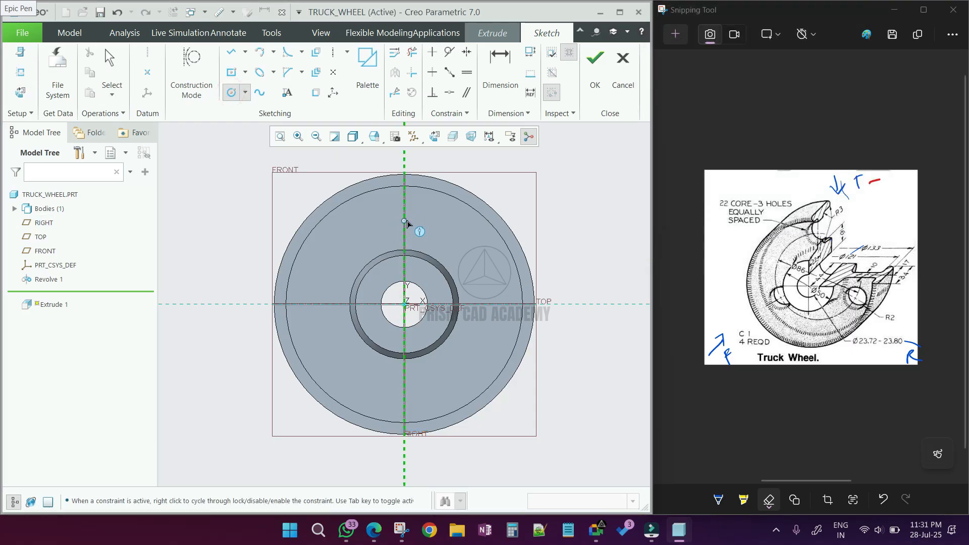
{"action": "left_click", "coordinate": [421, 214]}
{"action": "middle_click", "coordinate": [376, 204]}
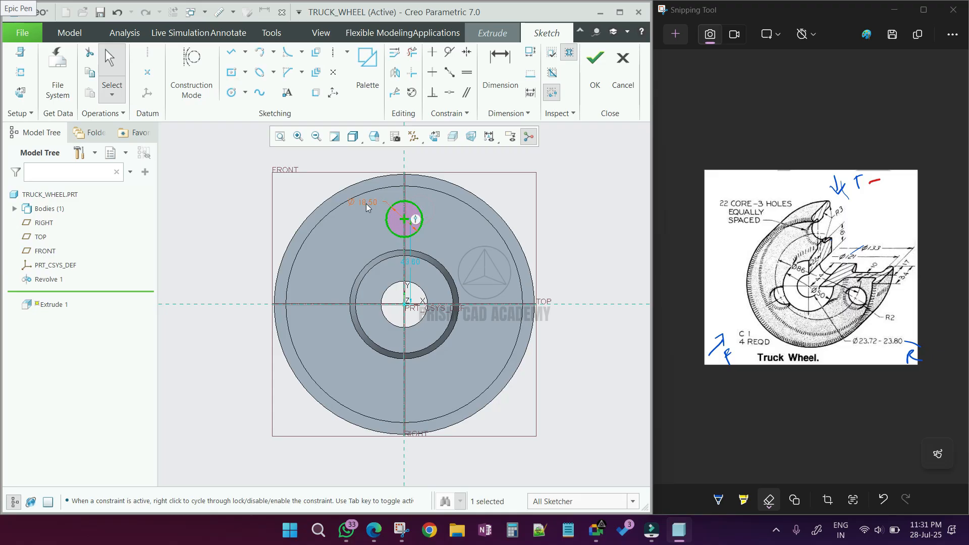
{"action": "double_click", "coordinate": [366, 202]}
{"action": "type", "text": "22"}
{"action": "key", "text": "Return"}
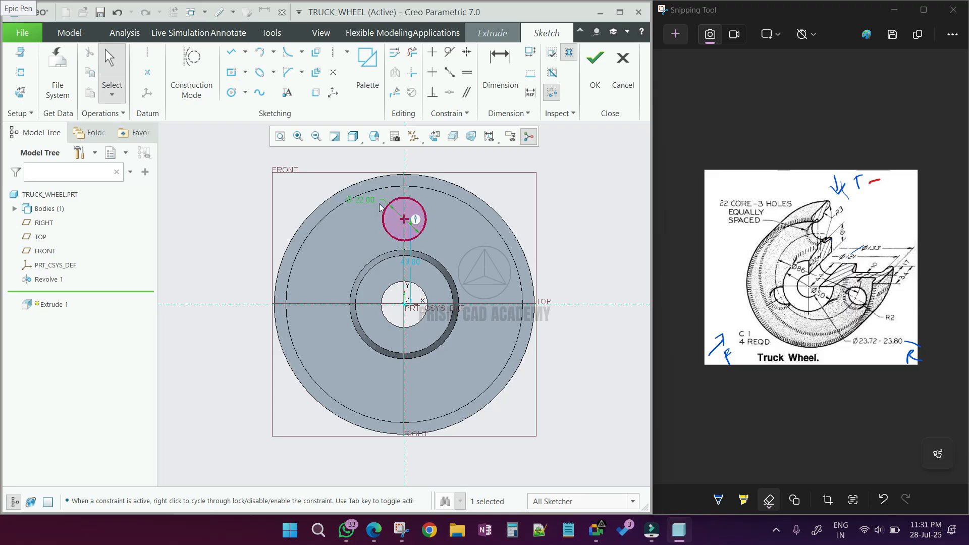
- Draw a construction circle centered on the origin through the hole's center and set its diameter to 86
{"action": "left_click", "coordinate": [209, 83]}
{"action": "left_click", "coordinate": [231, 93]}
{"action": "left_click", "coordinate": [403, 304]}
{"action": "left_click", "coordinate": [404, 219]}
{"action": "middle_click", "coordinate": [453, 218]}
{"action": "left_click", "coordinate": [735, 164]}
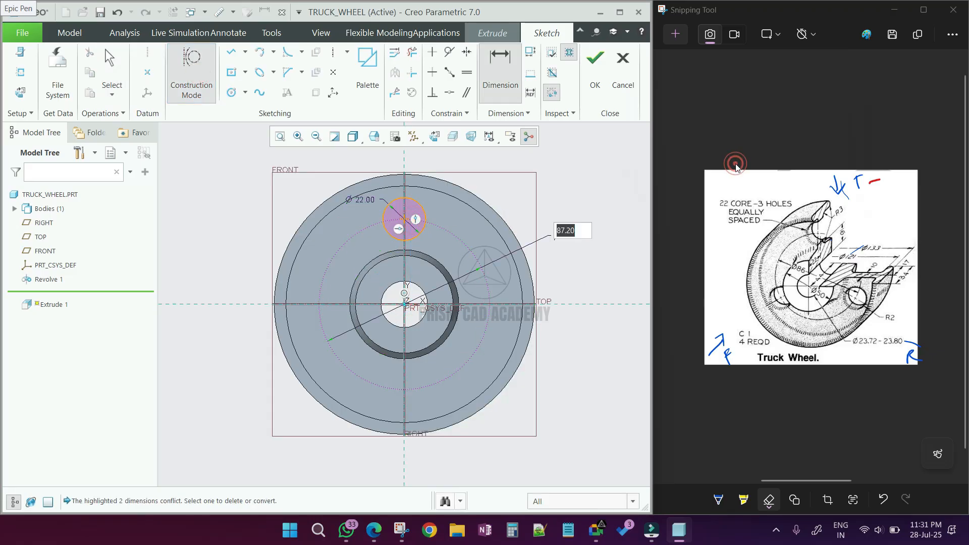
{"action": "key", "text": "Return"}
{"action": "left_click", "coordinate": [694, 204]}
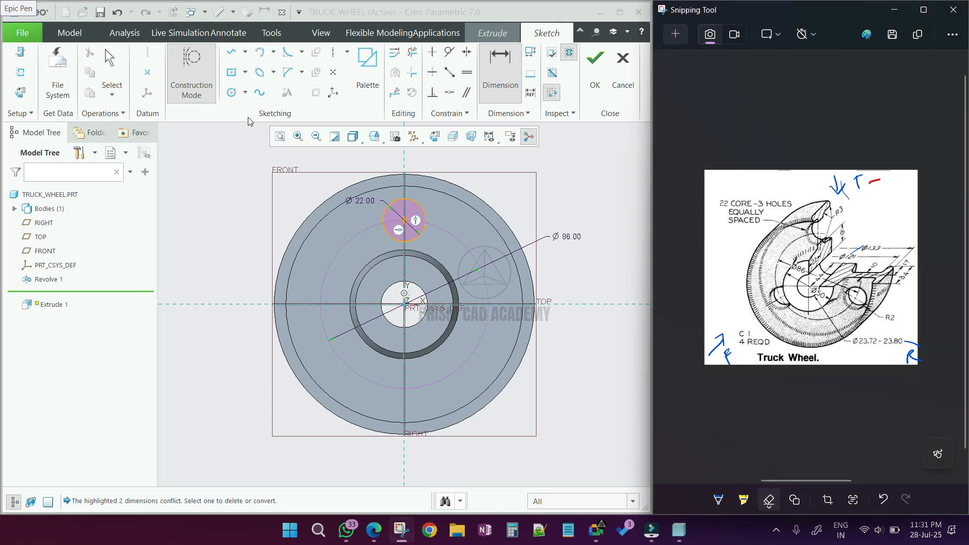
- Sketch two more circles on the construction circle at the lower left and lower right positions
{"action": "left_click", "coordinate": [231, 92]}
{"action": "left_click", "coordinate": [464, 362]}
{"action": "middle_click", "coordinate": [483, 355]}
{"action": "left_click", "coordinate": [188, 88]}
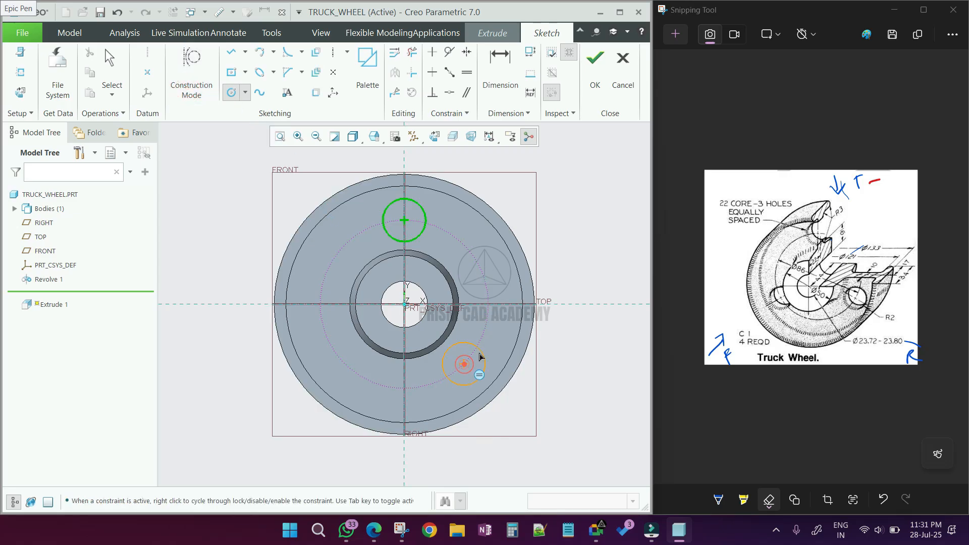
{"action": "left_click", "coordinate": [478, 353]}
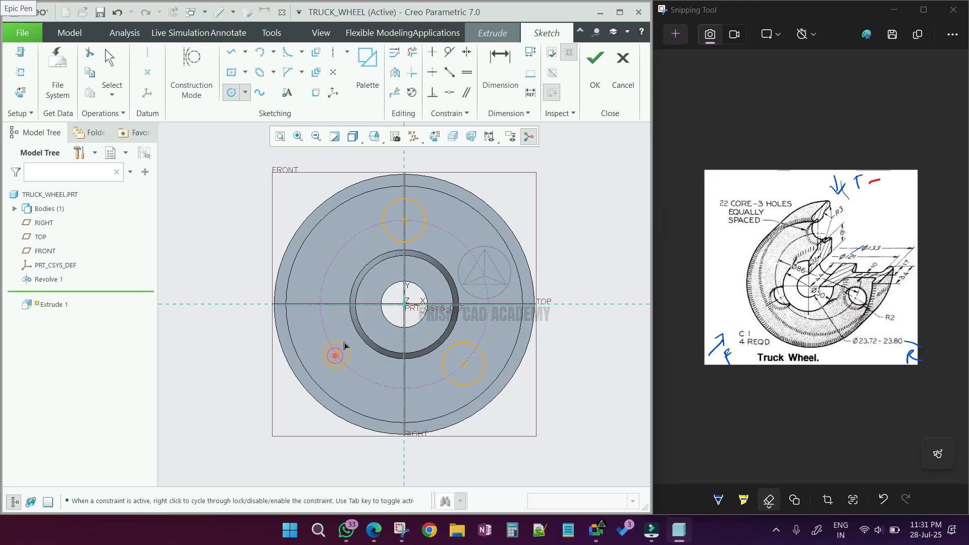
{"action": "left_click", "coordinate": [353, 341]}
{"action": "middle_click", "coordinate": [451, 335]}
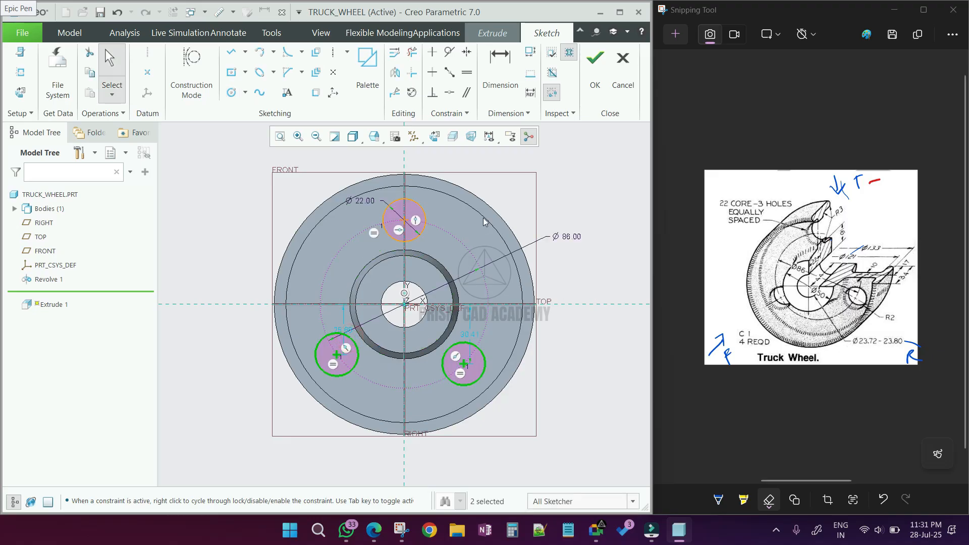
- Draw centerlines from the origin through the centers of the two lower circles
{"action": "left_click", "coordinate": [332, 52]}
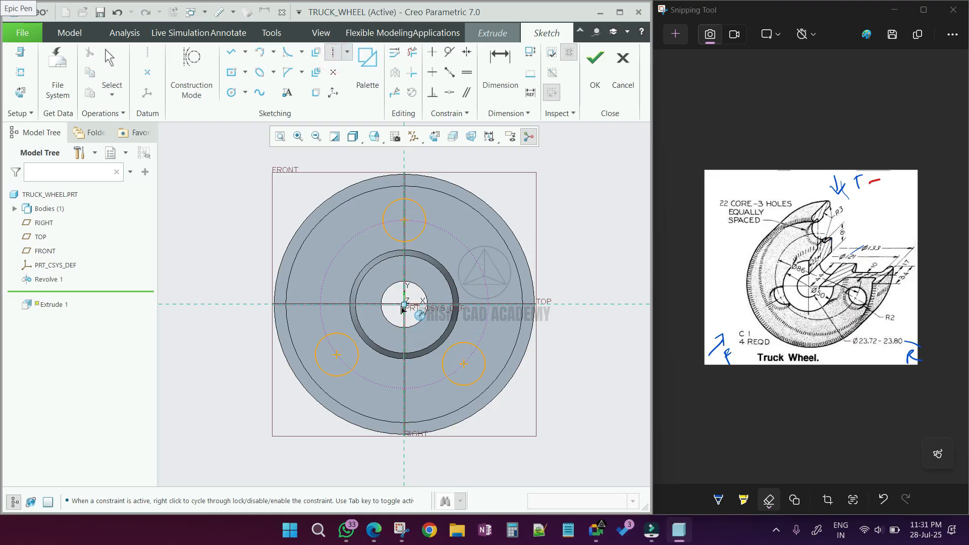
{"action": "left_click", "coordinate": [463, 364]}
{"action": "double_click", "coordinate": [404, 305]}
{"action": "left_click", "coordinate": [336, 355]}
{"action": "middle_click", "coordinate": [566, 347]}
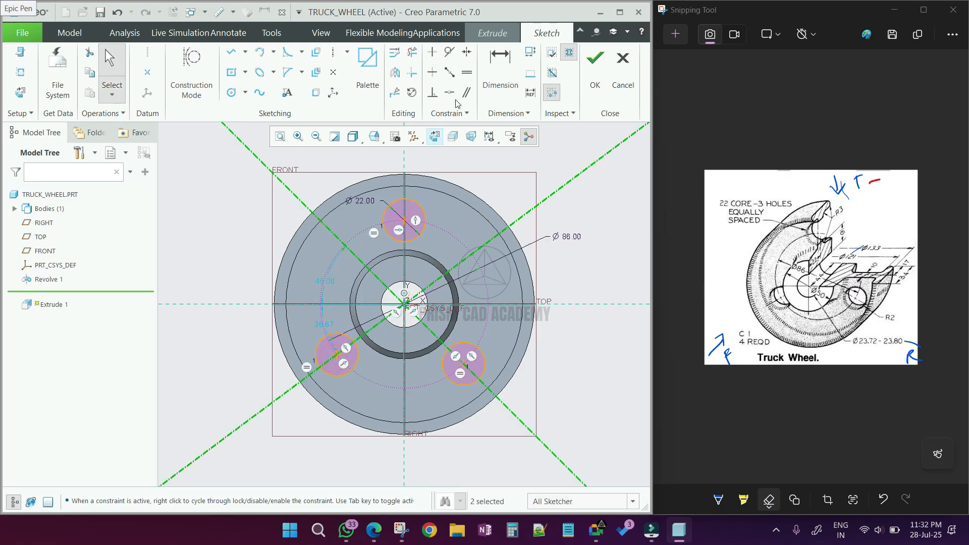
- Dimension the angle between the vertical reference and the lower-right centerline and set it to 120°
{"action": "left_click", "coordinate": [499, 71]}
{"action": "left_click", "coordinate": [499, 402]}
{"action": "middle_click", "coordinate": [579, 262]}
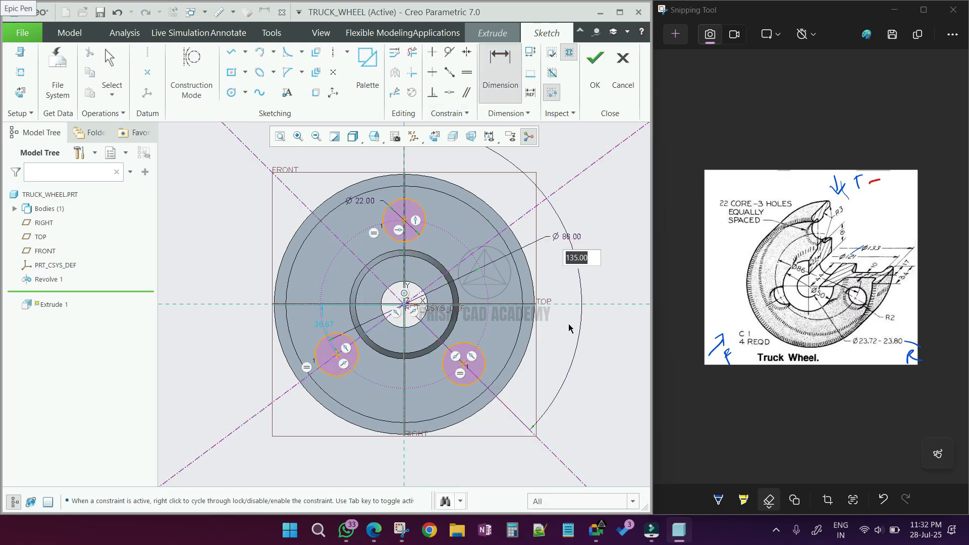
{"action": "scroll", "coordinate": [569, 329], "scroll_direction": "up", "scroll_amount": 3}
{"action": "type", "text": "120"}
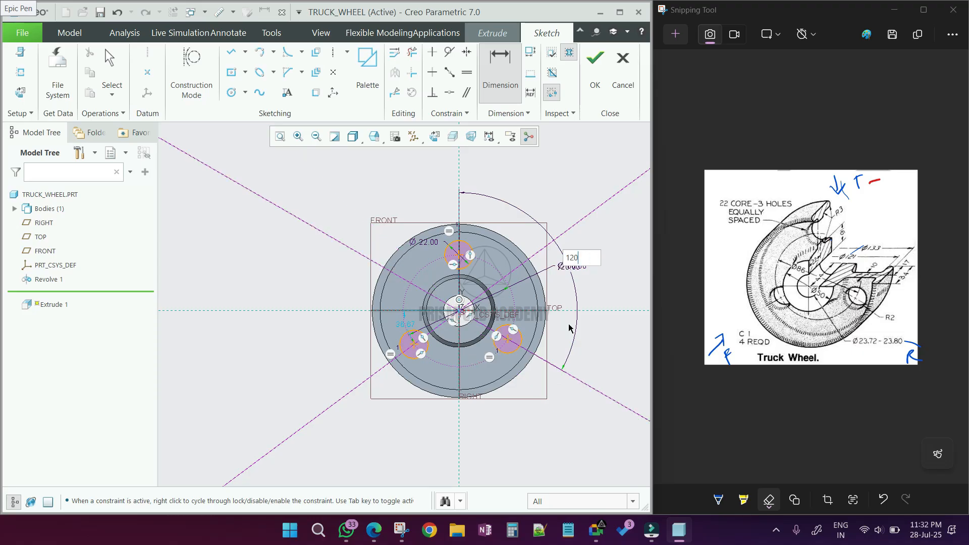
{"action": "key", "text": "Return"}
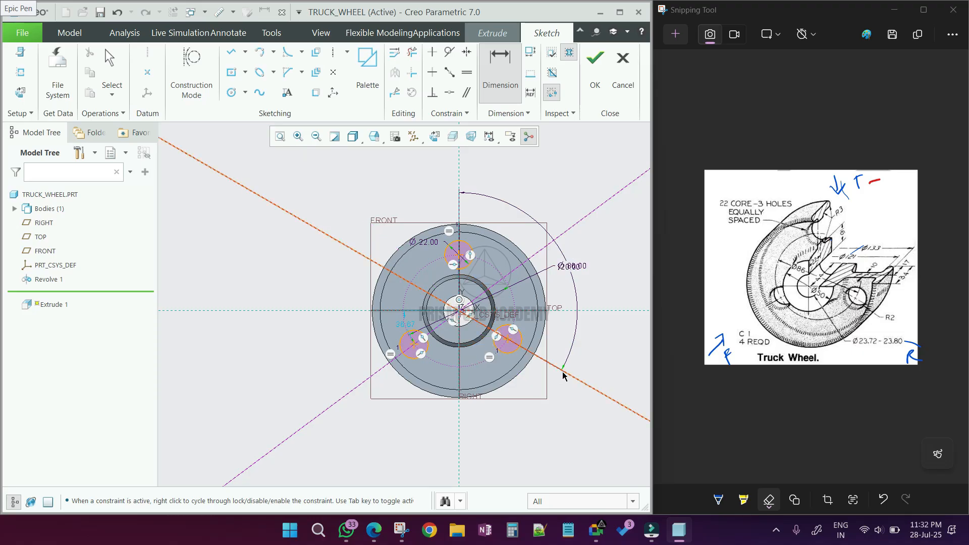
- Dimension the angle between the vertical reference and the lower-left centerline and set it to 120°
{"action": "left_click", "coordinate": [363, 380]}
{"action": "middle_click", "coordinate": [449, 412]}
{"action": "type", "text": "12"}
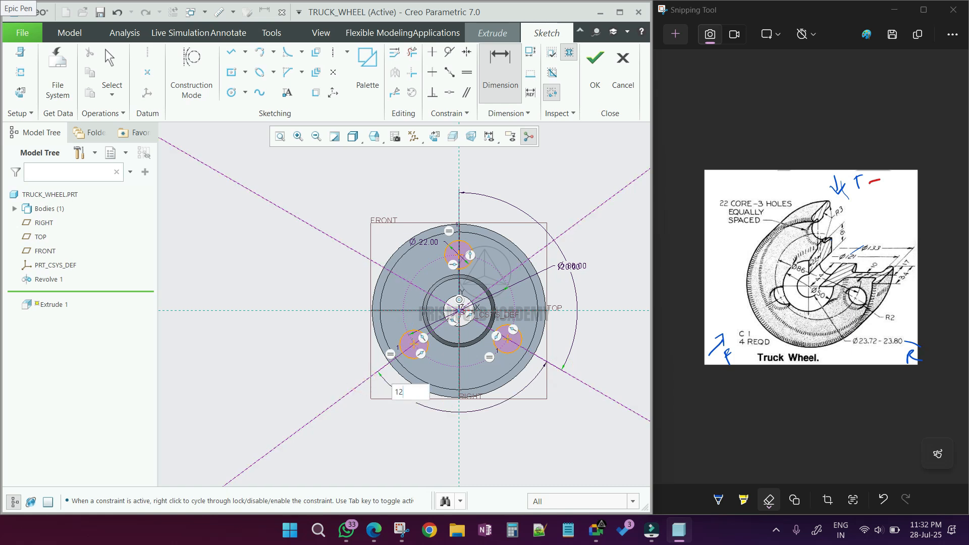
{"action": "type", "text": "0"}
{"action": "key", "text": "Return"}
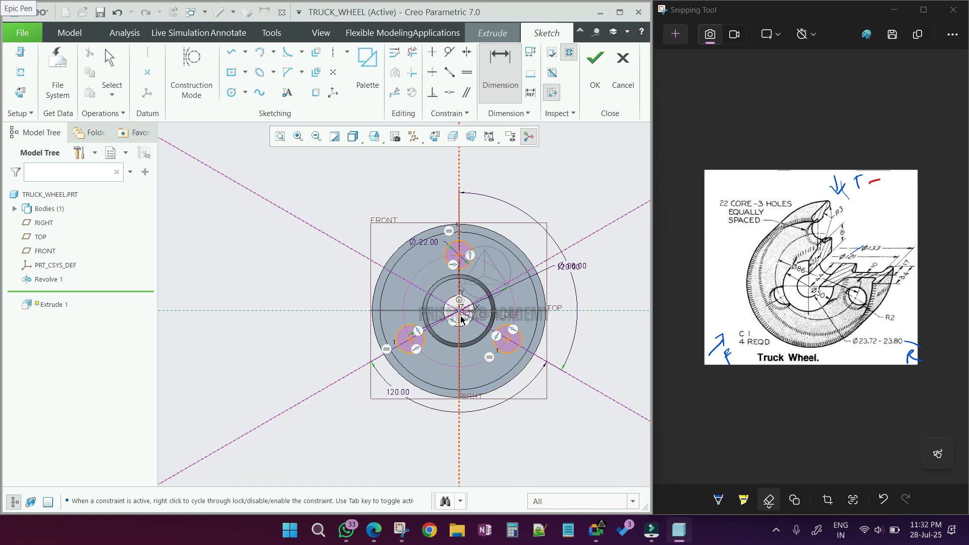
{"action": "middle_click", "coordinate": [518, 299]}
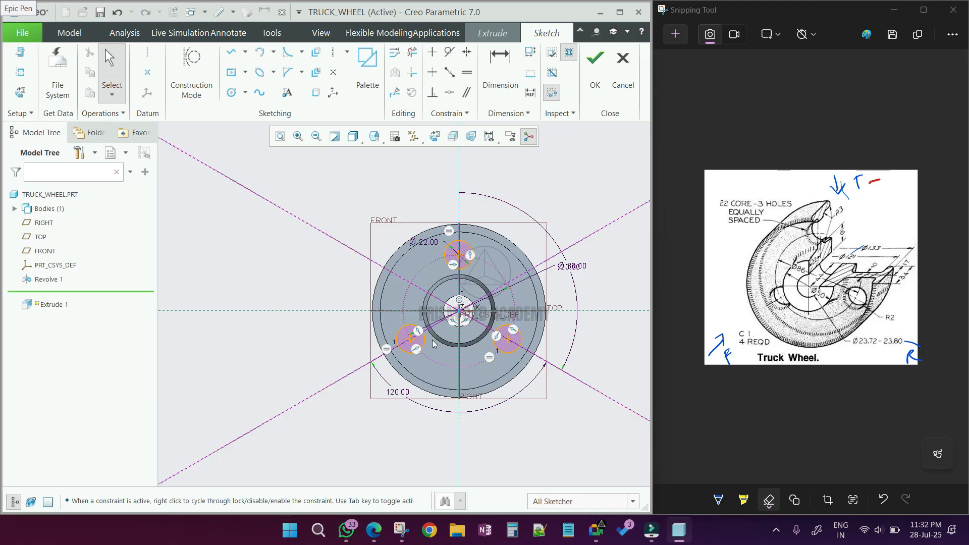
- Finish the sketch and extrude it as a Remove Material cut about 20.7 deep through the wheel
{"action": "scroll", "coordinate": [606, 250], "scroll_direction": "up", "scroll_amount": 3}
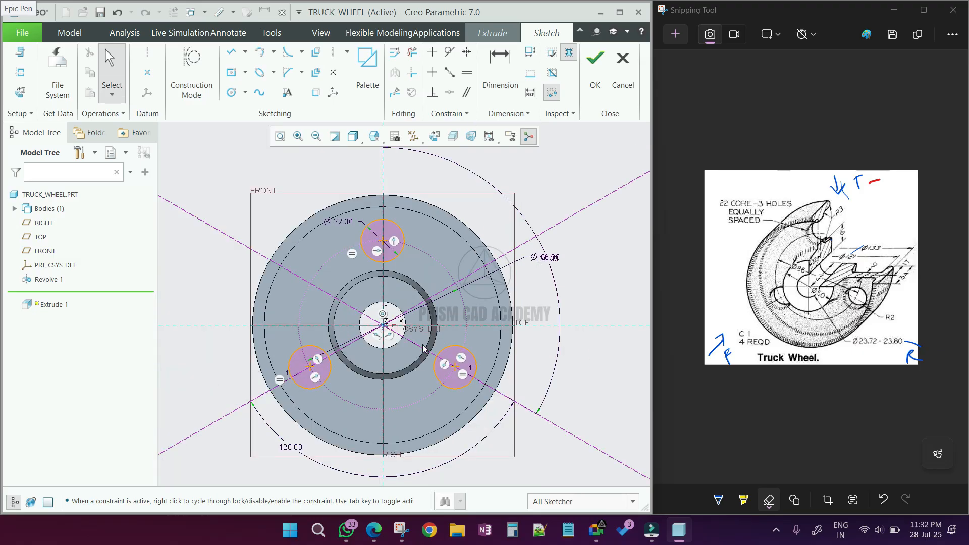
{"action": "left_click", "coordinate": [596, 71]}
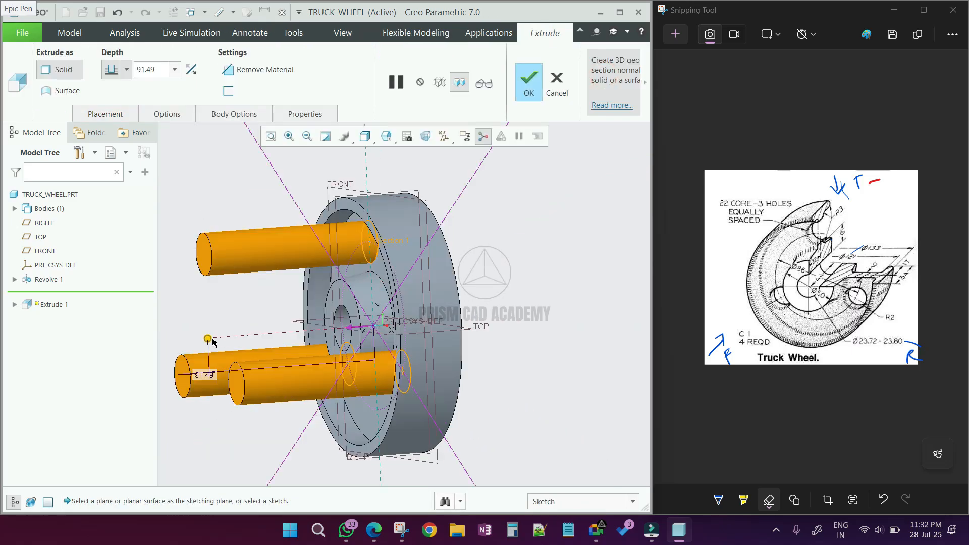
{"action": "left_click_drag", "start_coordinate": [332, 345], "coordinate": [412, 338]}
{"action": "mouse_move", "coordinate": [411, 335]}
{"action": "middle_mouse_down"}
{"action": "mouse_move", "coordinate": [454, 323]}
{"action": "mouse_move", "coordinate": [509, 233]}
{"action": "mouse_move", "coordinate": [569, 342]}
{"action": "middle_mouse_up"}
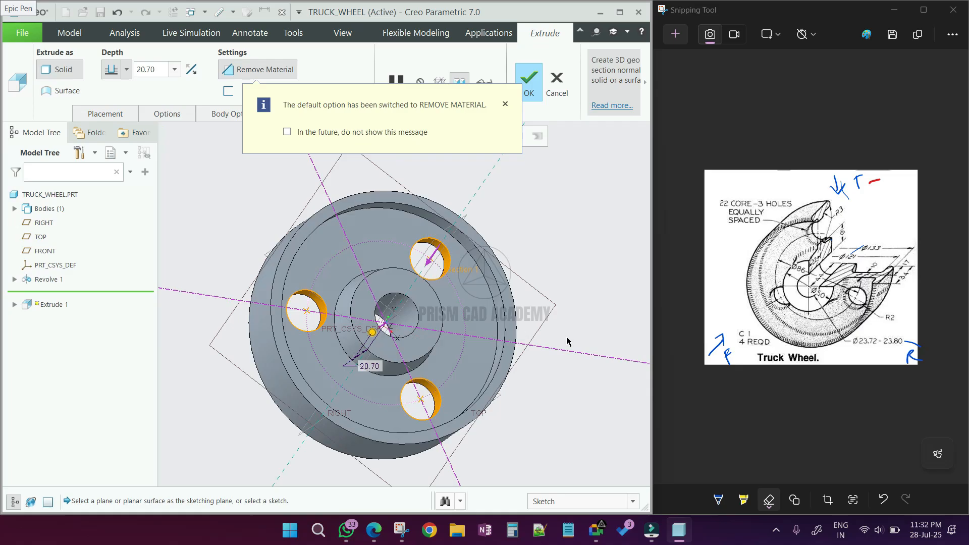
{"action": "middle_click", "coordinate": [591, 287]}
- Start a Round with a 3 mm radius and select the rim's front outer edge
{"action": "middle_click_drag", "start_coordinate": [421, 352], "coordinate": [406, 337]}
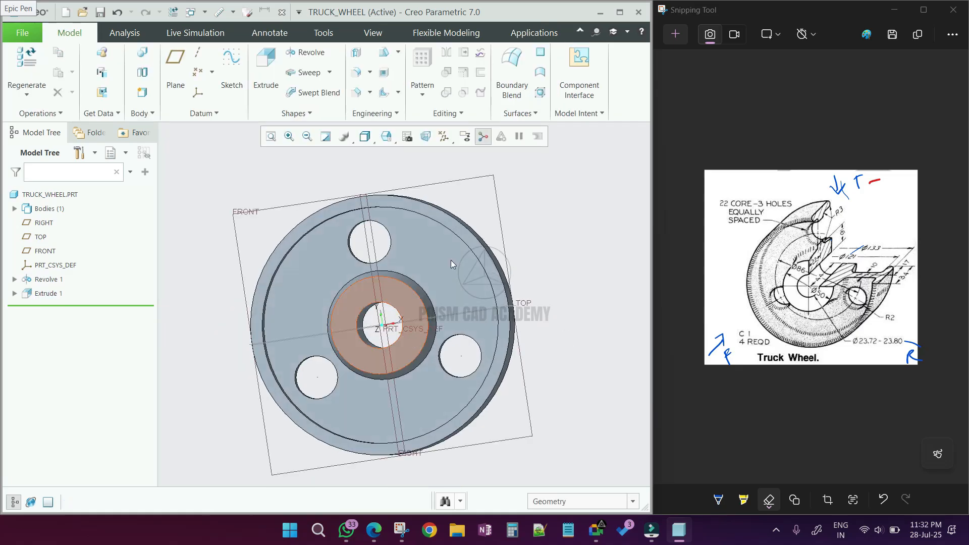
{"action": "key", "text": "ctrl+d"}
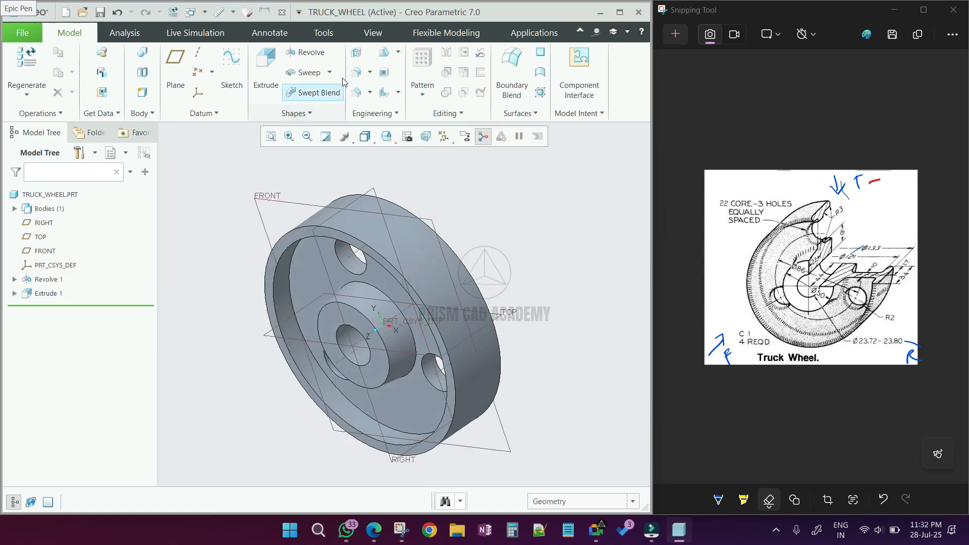
{"action": "left_click", "coordinate": [356, 73]}
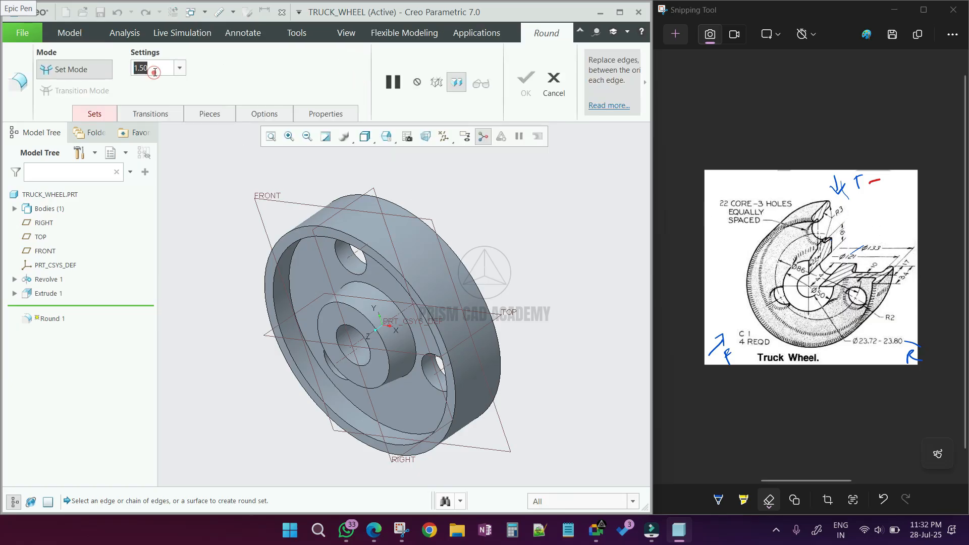
{"action": "type", "text": "3"}
{"action": "key", "text": "Return"}
{"action": "middle_click_drag", "start_coordinate": [297, 237], "coordinate": [305, 190]}
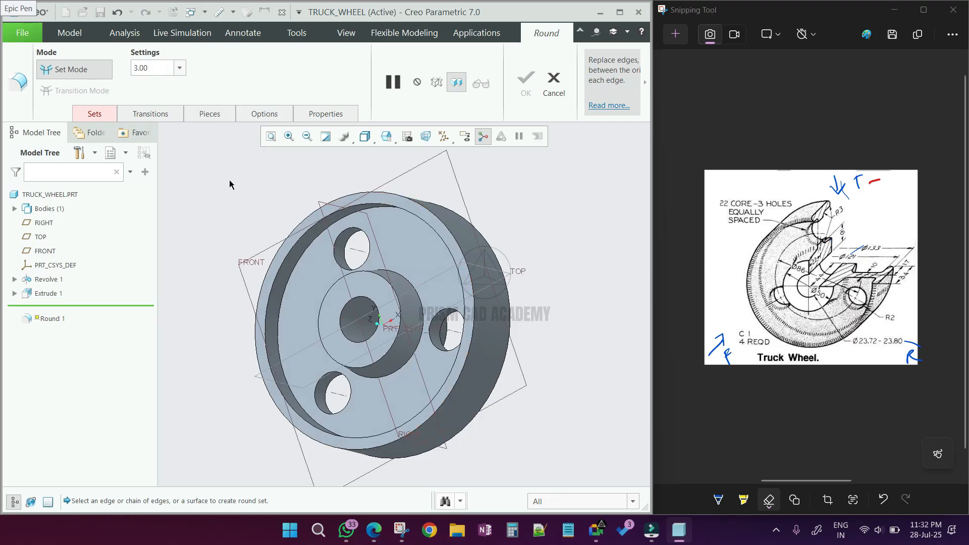
{"action": "left_click", "coordinate": [380, 196]}
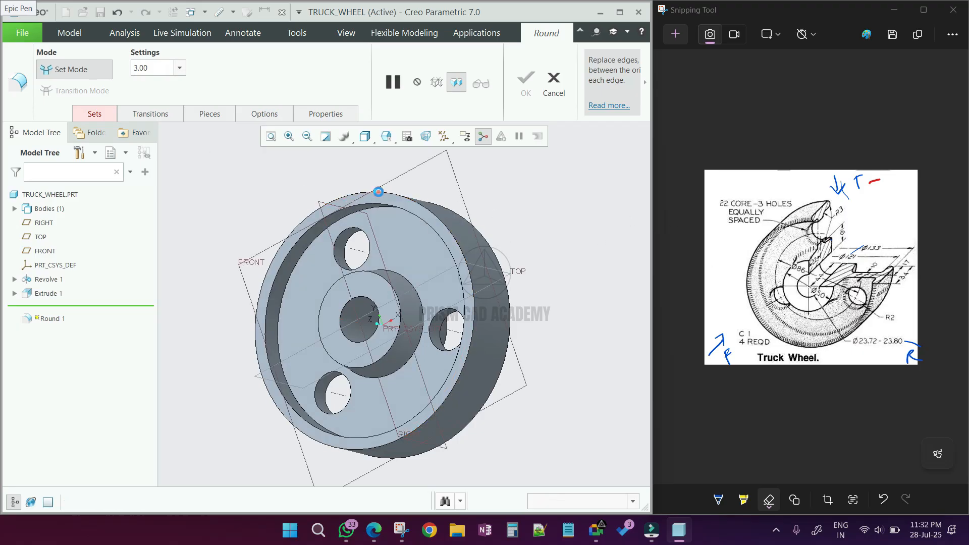
{"action": "mouse_move", "coordinate": [385, 210]}
{"action": "middle_mouse_down"}
{"action": "mouse_move", "coordinate": [409, 215]}
{"action": "mouse_move", "coordinate": [386, 218]}
{"action": "middle_mouse_up"}
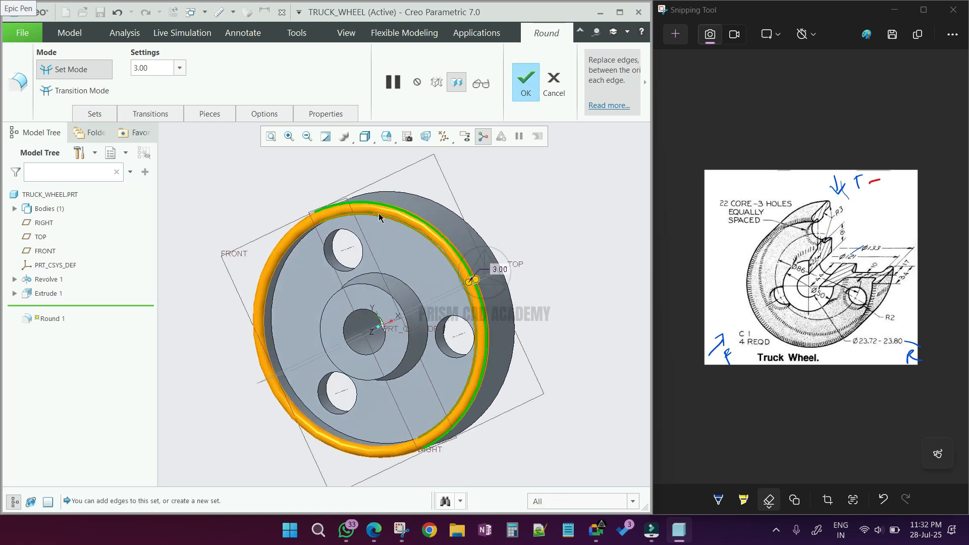
- Add the remaining rim and hub edges to the 3 mm round and complete it
{"action": "scroll", "coordinate": [367, 198], "scroll_direction": "down", "scroll_amount": 10}
{"action": "left_click", "coordinate": [377, 251]}
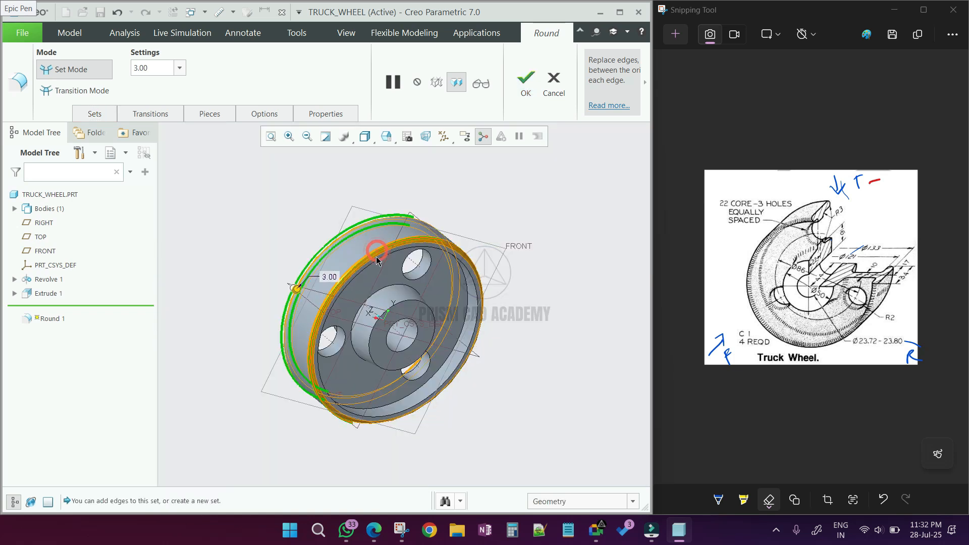
{"action": "left_click", "coordinate": [390, 291]}
{"action": "middle_click_drag", "start_coordinate": [390, 291], "coordinate": [438, 305]}
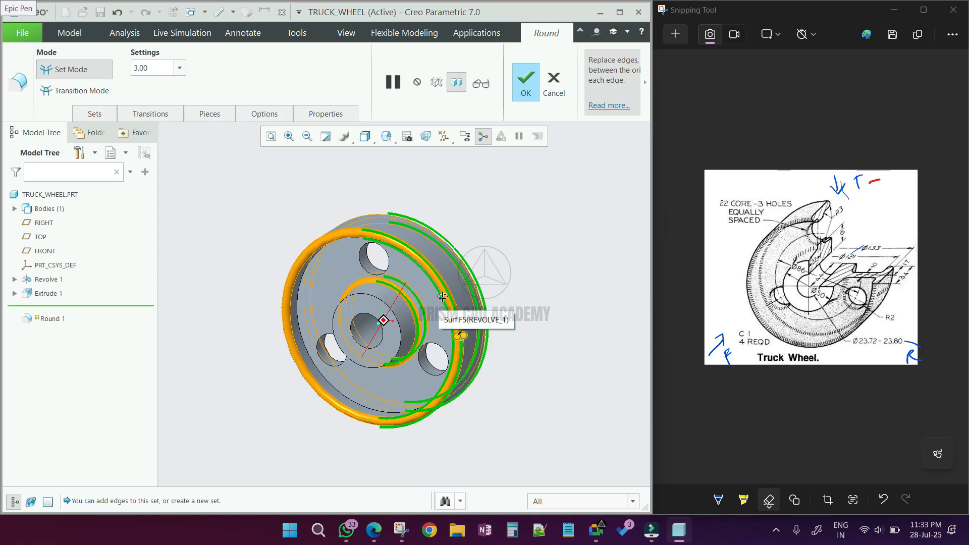
{"action": "middle_click_drag", "start_coordinate": [443, 297], "coordinate": [451, 292]}
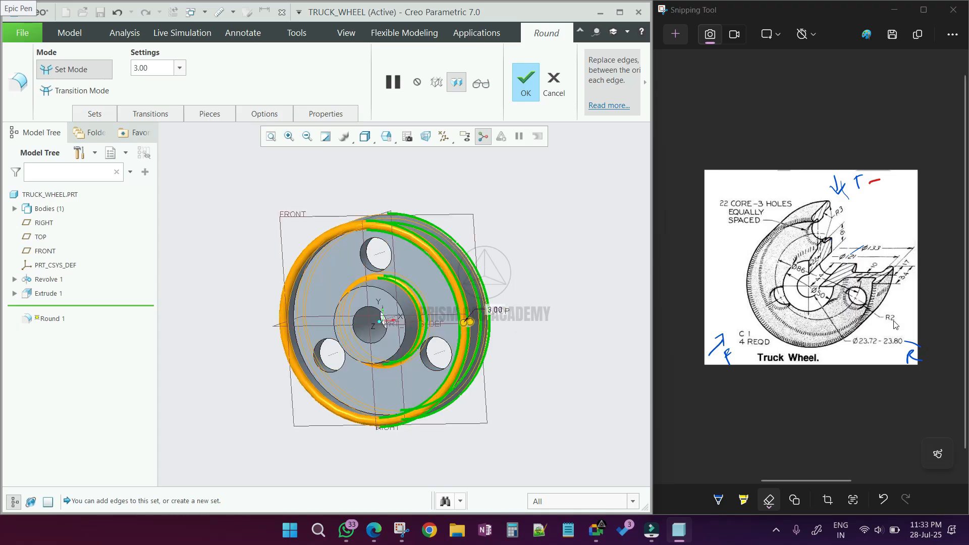
{"action": "middle_click", "coordinate": [572, 324]}
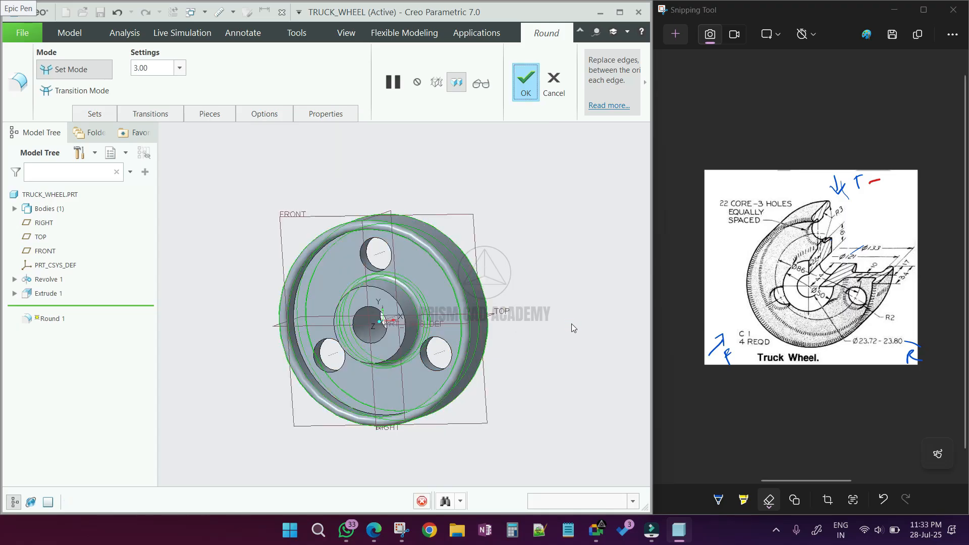
- Round the front edges of the three core holes with a 2 mm radius
{"action": "left_click", "coordinate": [356, 72]}
{"action": "left_click", "coordinate": [364, 267]}
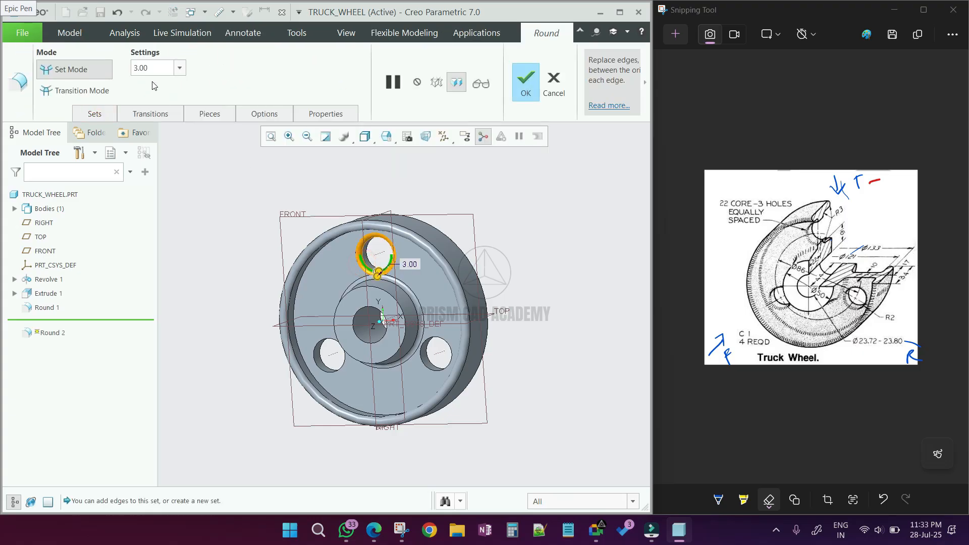
{"action": "type", "text": "2"}
{"action": "key", "text": "Return"}
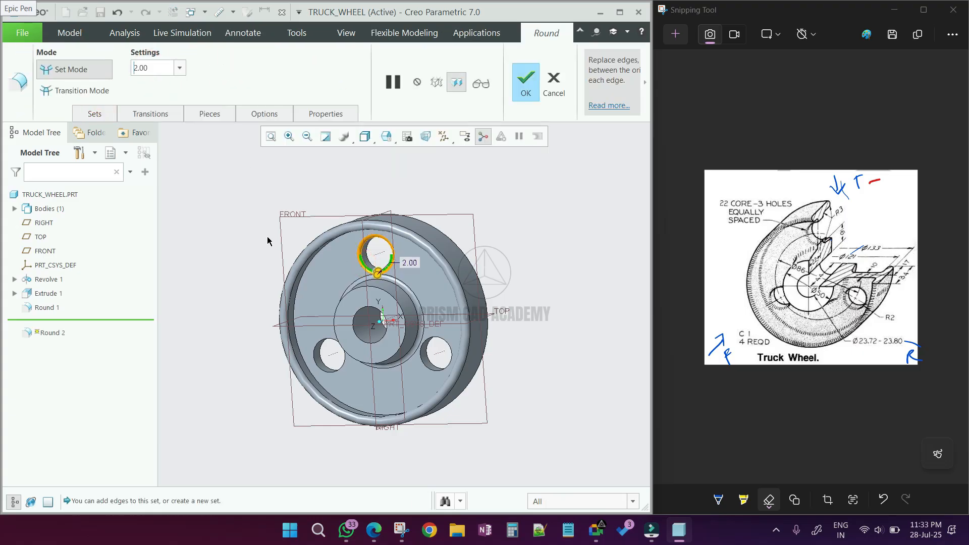
{"action": "scroll", "coordinate": [372, 253], "scroll_direction": "down", "scroll_amount": 3}
{"action": "left_click", "coordinate": [374, 249], "text": "ctrl"}
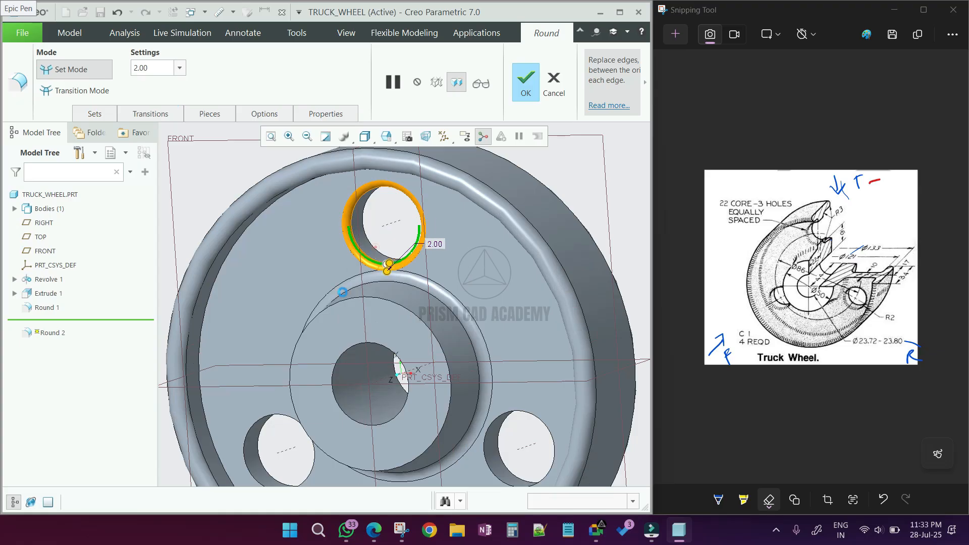
{"action": "left_click", "coordinate": [261, 420], "text": "ctrl"}
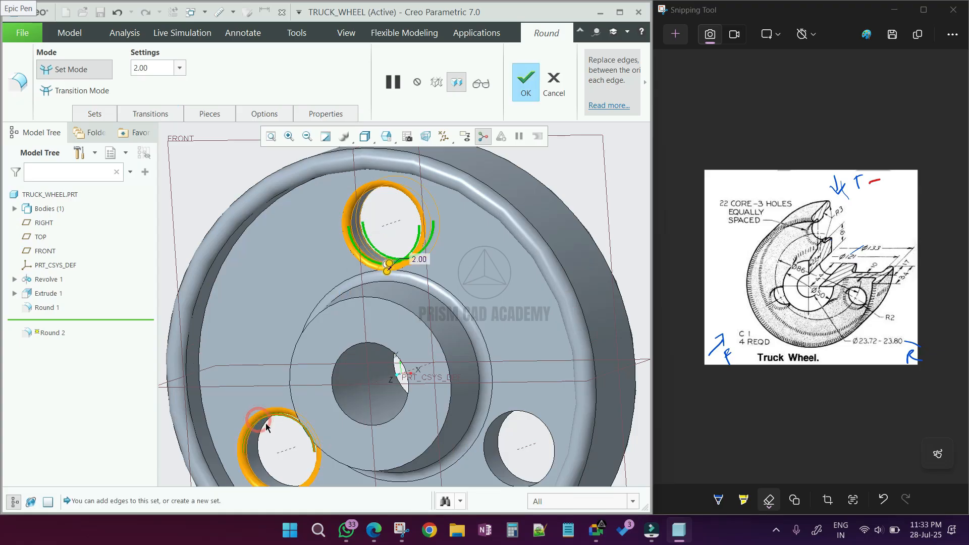
{"action": "left_click", "coordinate": [499, 457], "text": "ctrl"}
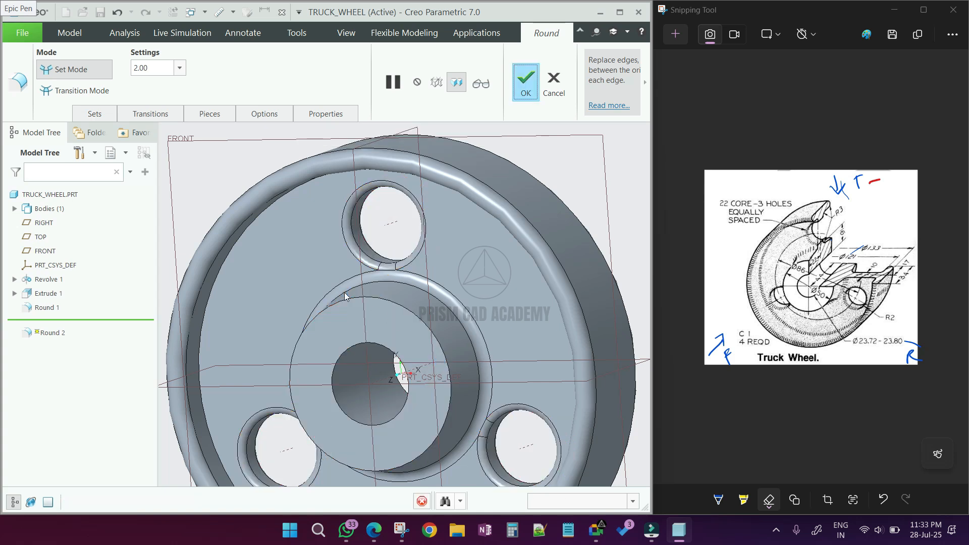
{"action": "middle_click", "coordinate": [431, 287]}
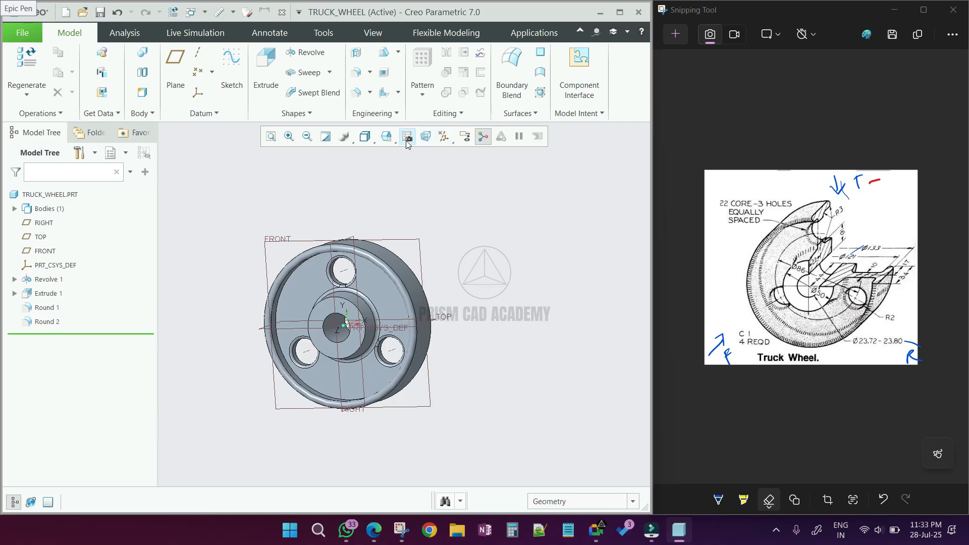
- Switch the model display to plain shading without edges
{"action": "left_click", "coordinate": [364, 136]}
{"action": "left_click", "coordinate": [381, 184]}
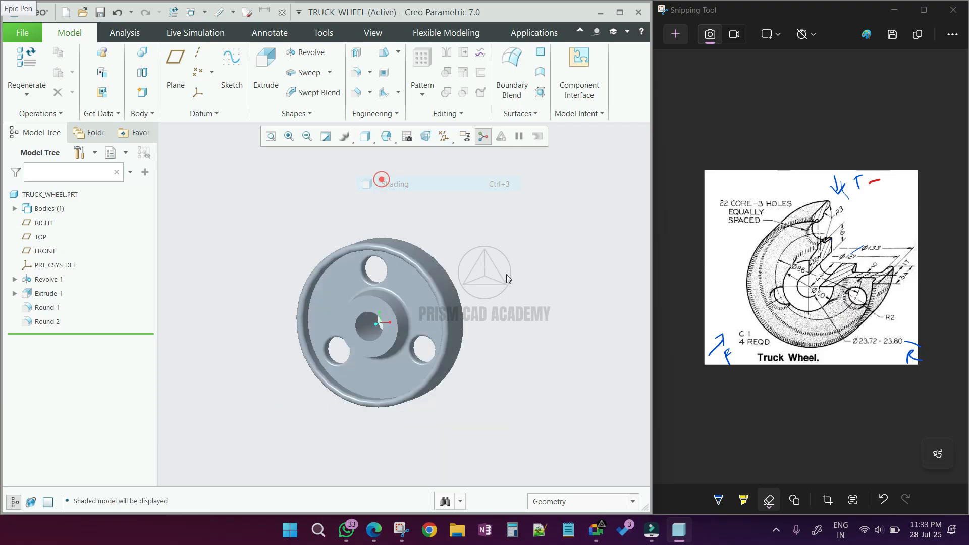
{"action": "middle_click_drag", "start_coordinate": [392, 334], "coordinate": [451, 317], "text": "shift"}
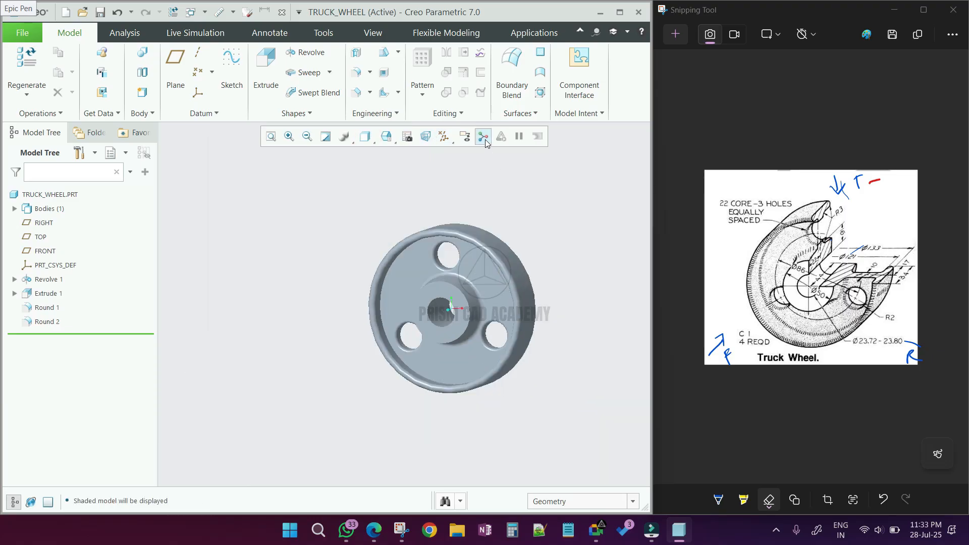
{"action": "left_click", "coordinate": [568, 229]}
- Start an Offset Section and pick the hub's front face as its sketching plane
{"action": "left_click", "coordinate": [371, 32]}
{"action": "left_click", "coordinate": [408, 52]}
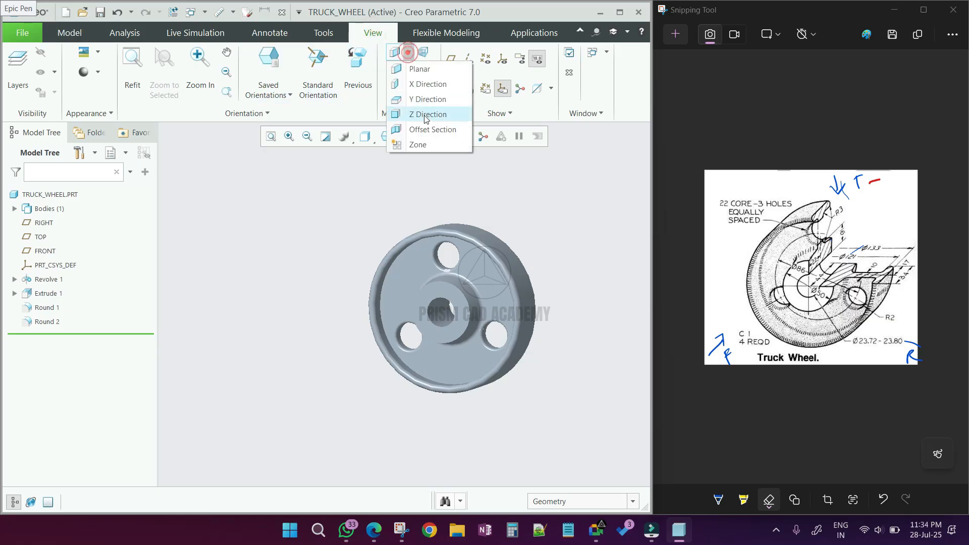
{"action": "left_click", "coordinate": [427, 130]}
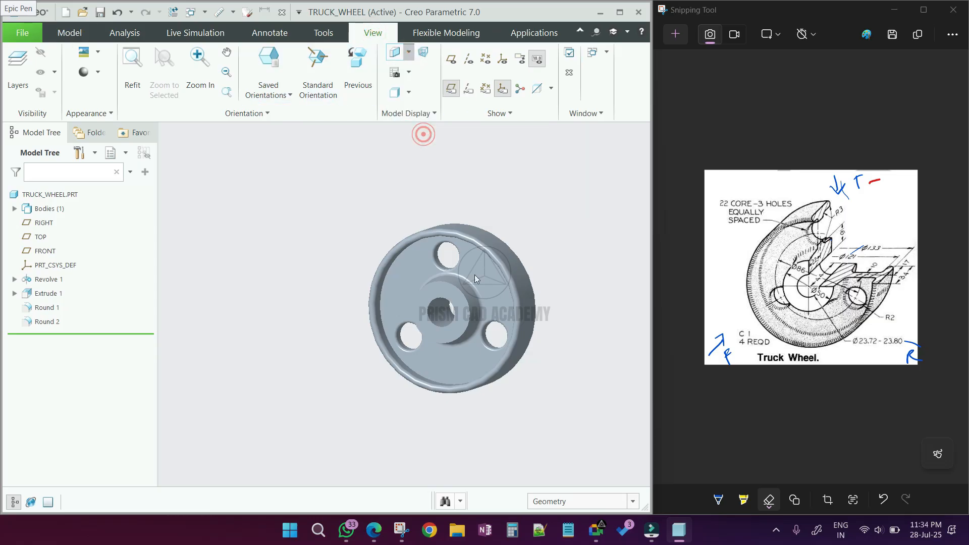
{"action": "left_click", "coordinate": [442, 301]}
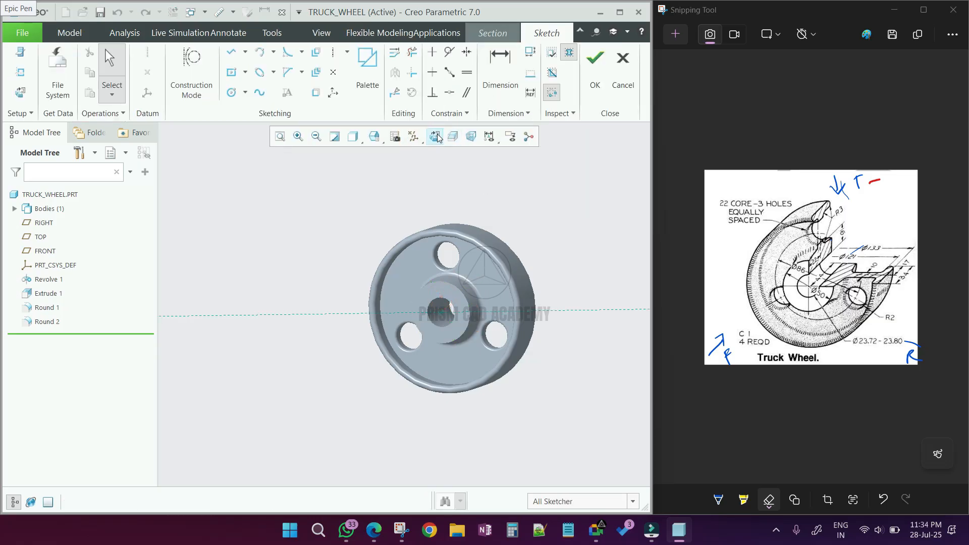
{"action": "left_click", "coordinate": [436, 137]}
- Sketch an L-shaped cutting line from the hub centre upward and out to the right, and complete the offset section
{"action": "left_click", "coordinate": [230, 49]}
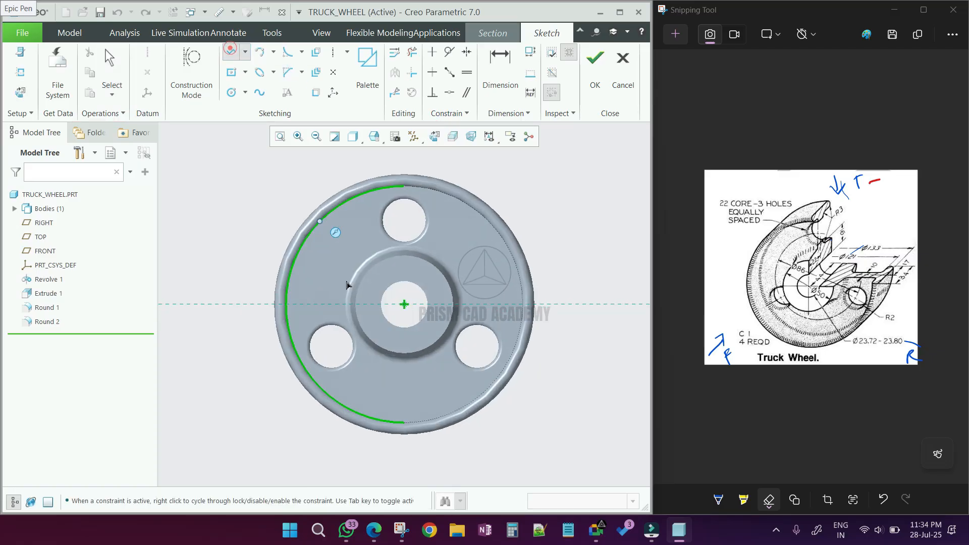
{"action": "scroll", "coordinate": [347, 285], "scroll_direction": "up", "scroll_amount": 2}
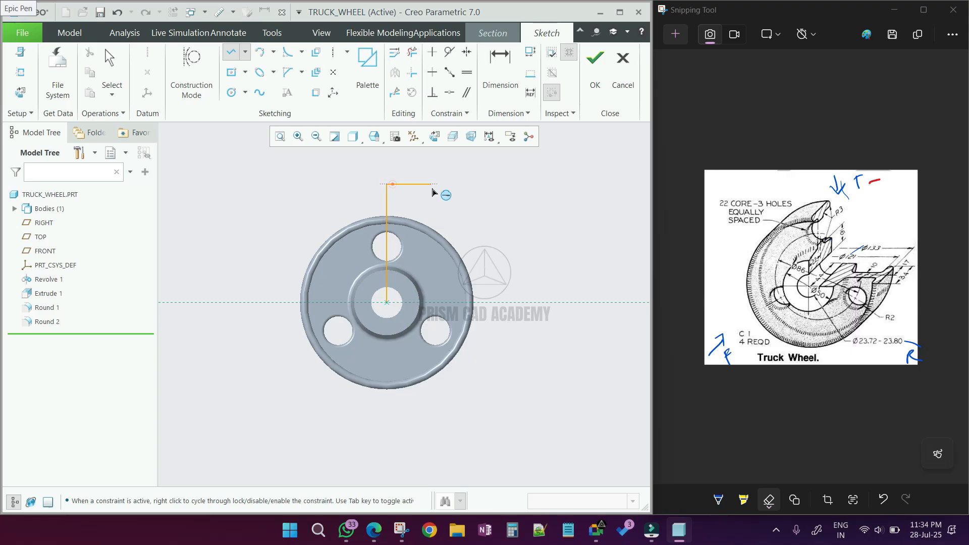
{"action": "scroll", "coordinate": [444, 184], "scroll_direction": "up", "scroll_amount": 2}
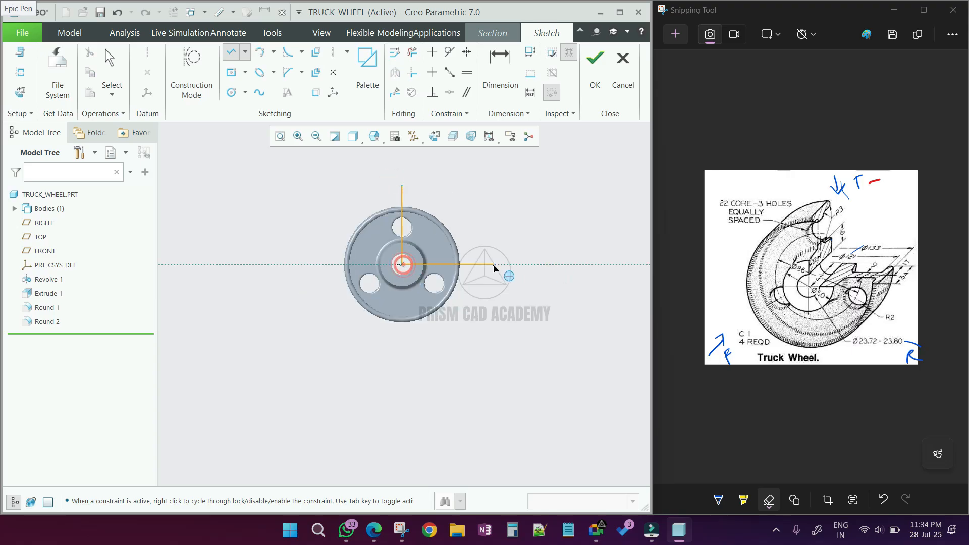
{"action": "left_click", "coordinate": [492, 264]}
{"action": "middle_click", "coordinate": [492, 264]}
{"action": "middle_click", "coordinate": [492, 264]}
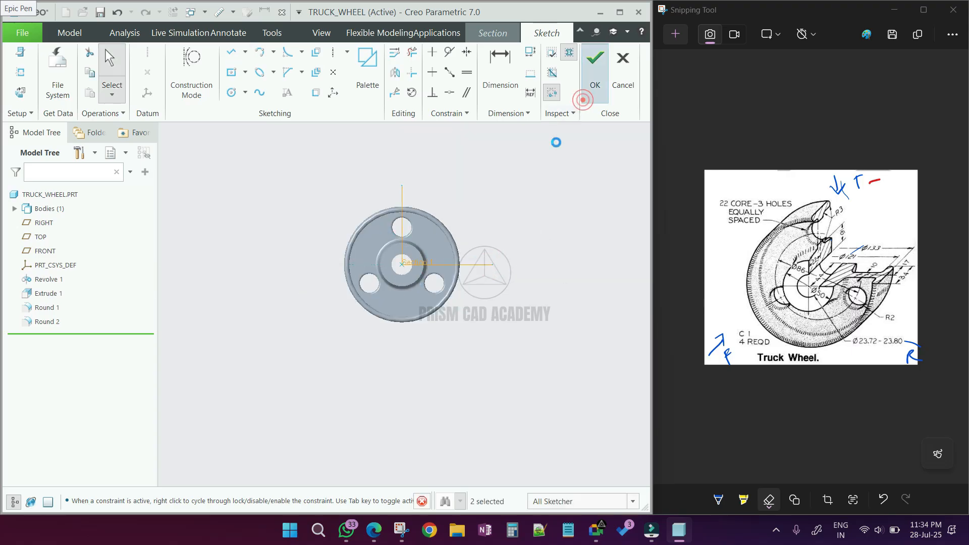
{"action": "left_click", "coordinate": [591, 93]}
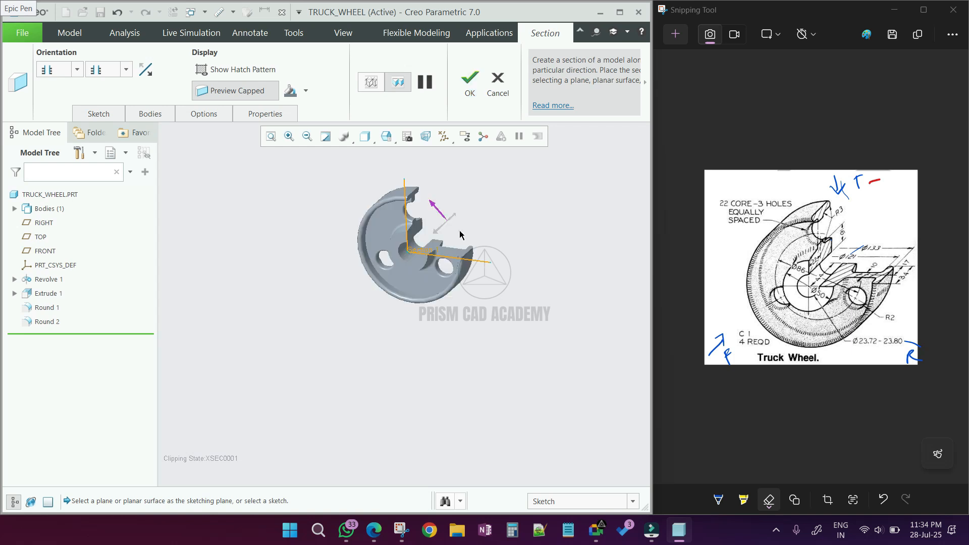
{"action": "middle_click", "coordinate": [489, 226]}
{"action": "left_click", "coordinate": [486, 212]}
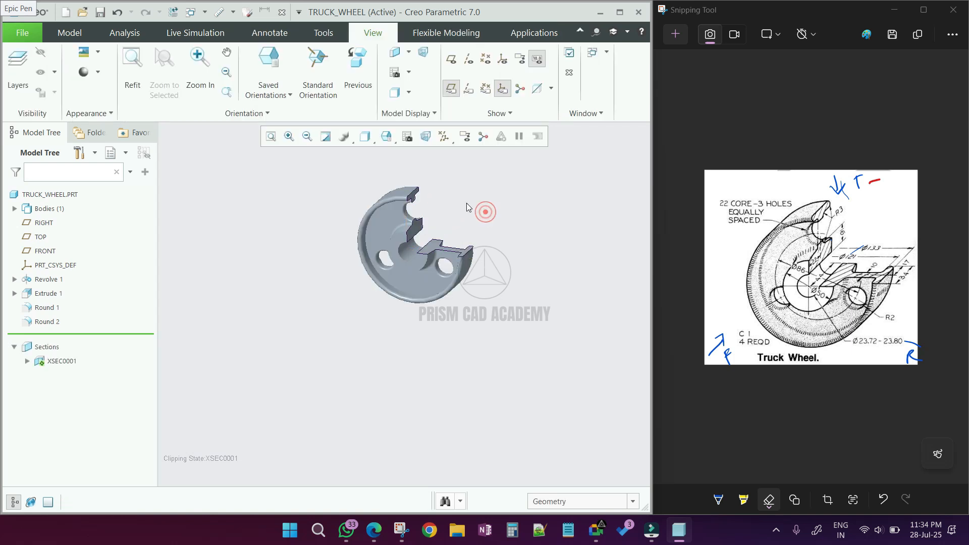
- Switch the display to shaded with edges and orbit around the sectioned wheel
{"action": "key", "text": "ctrl+2"}
{"action": "scroll", "coordinate": [439, 220], "scroll_direction": "down", "scroll_amount": 5}
{"action": "scroll", "coordinate": [460, 319], "scroll_direction": "up", "scroll_amount": 2}
{"action": "mouse_move", "coordinate": [429, 293]}
{"action": "middle_mouse_down"}
{"action": "mouse_move", "coordinate": [415, 296]}
{"action": "mouse_move", "coordinate": [423, 299]}
{"action": "middle_mouse_up"}
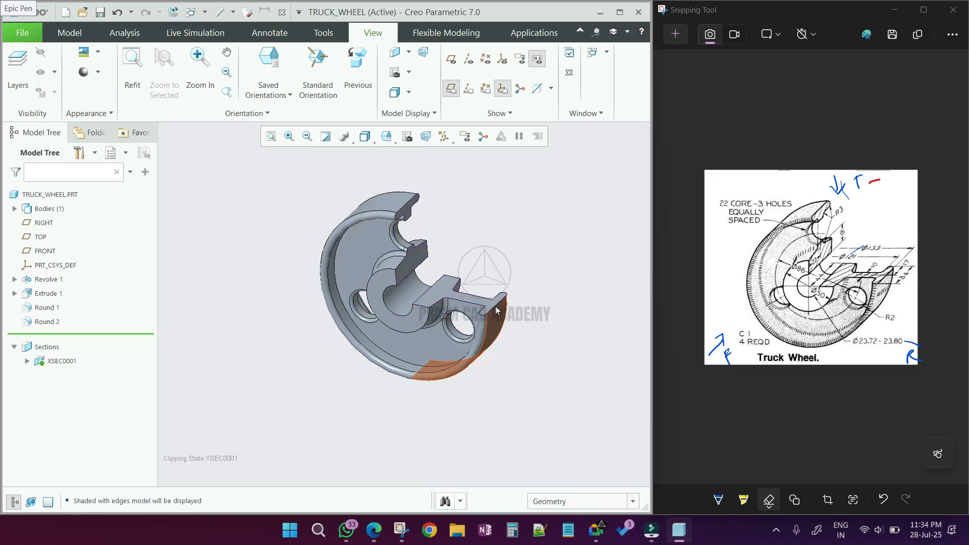
{"action": "left_click", "coordinate": [409, 54]}
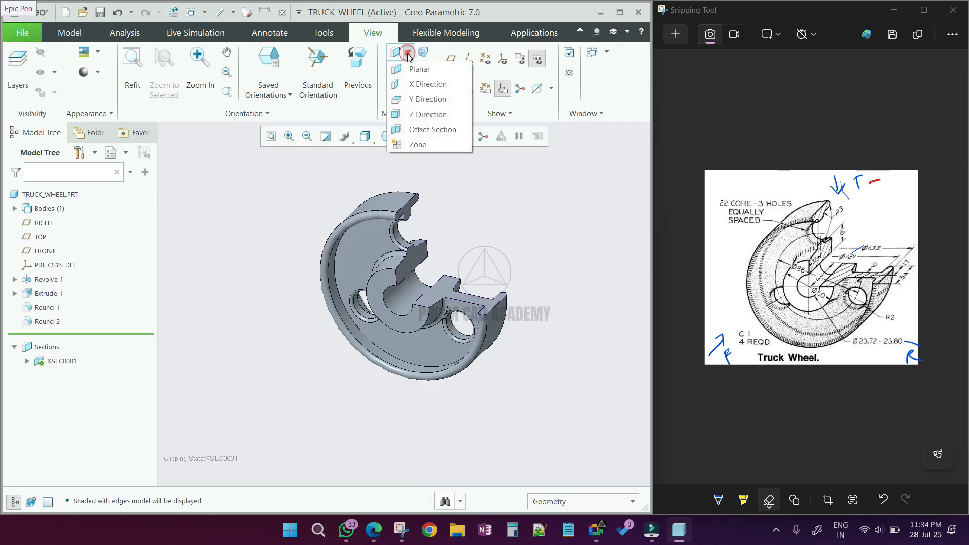
{"action": "left_click", "coordinate": [413, 129]}
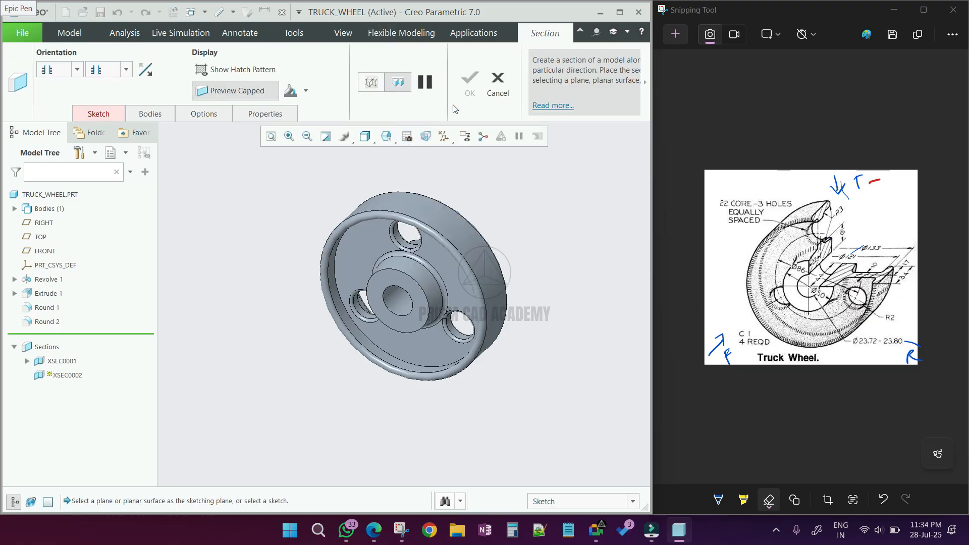
{"action": "left_click", "coordinate": [504, 83]}
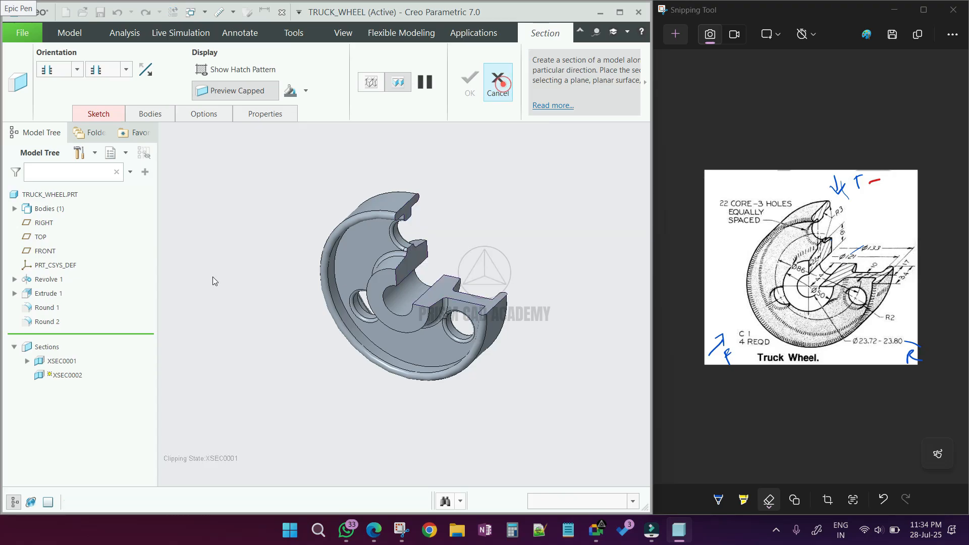
- Edit the XSEC0001 section's definition and review its hatch, bodies, sketch and properties settings
{"action": "left_click", "coordinate": [76, 362]}
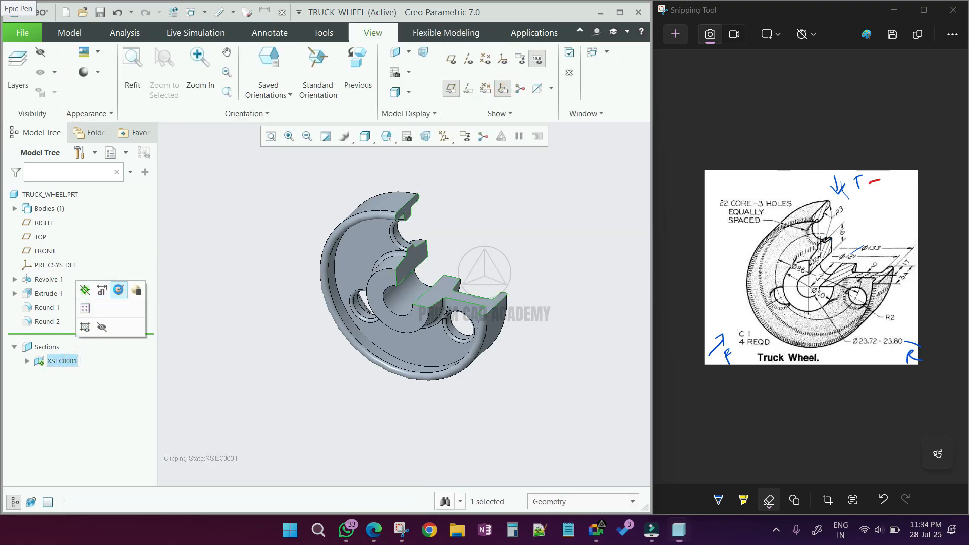
{"action": "left_click", "coordinate": [117, 290]}
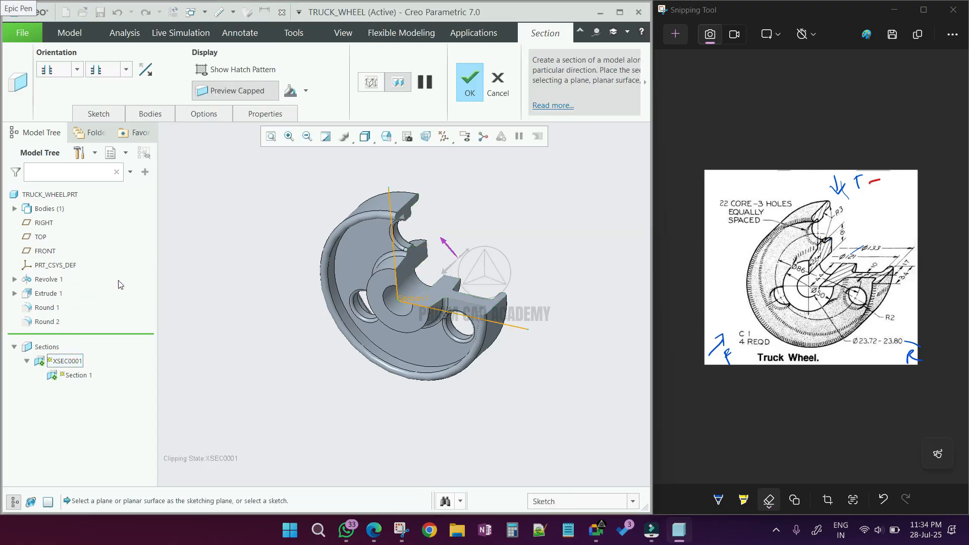
{"action": "left_click", "coordinate": [259, 69]}
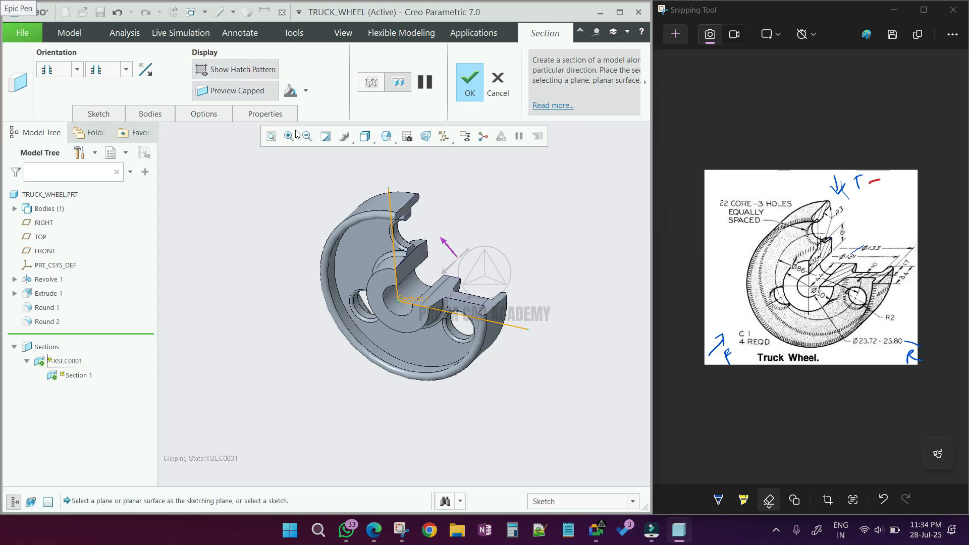
{"action": "left_click", "coordinate": [266, 75]}
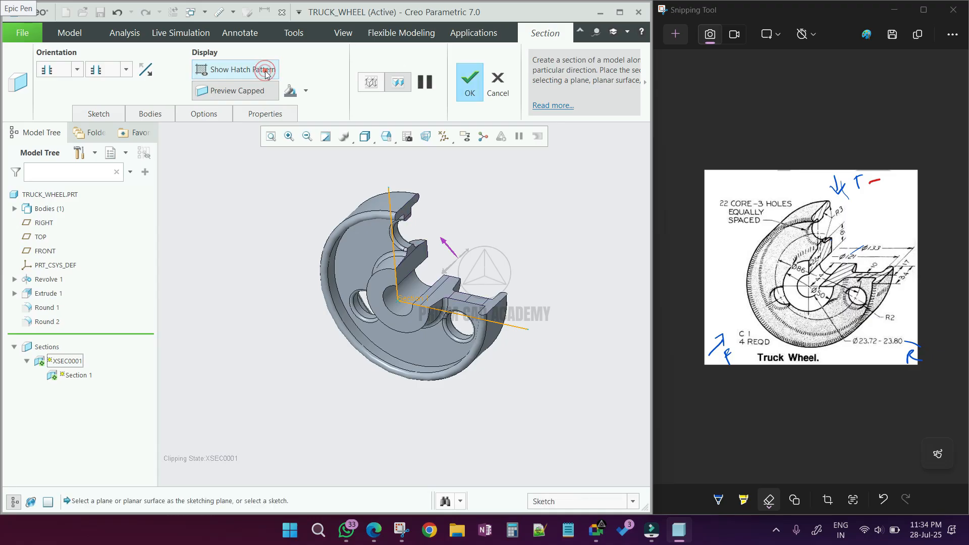
{"action": "right_click", "coordinate": [267, 74]}
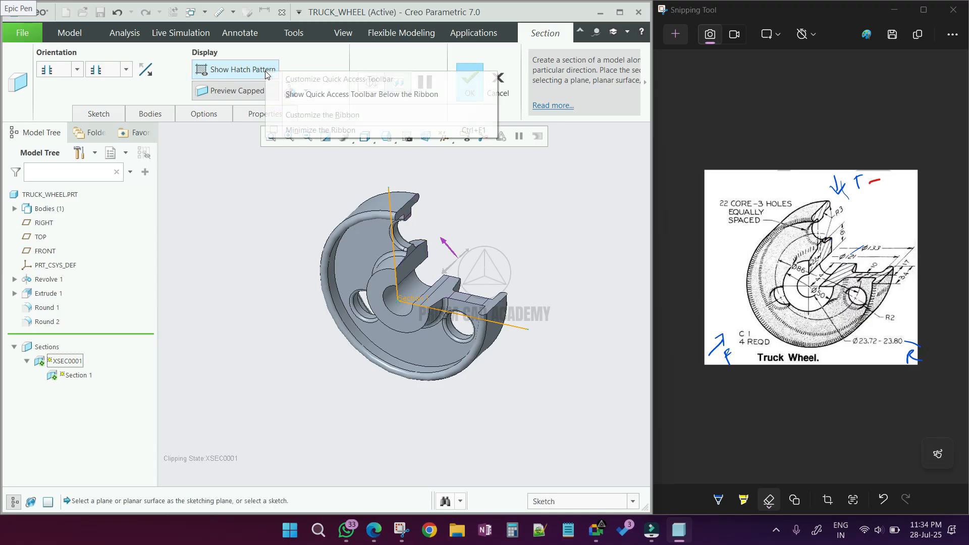
{"action": "left_click", "coordinate": [209, 114]}
{"action": "left_click", "coordinate": [146, 113]}
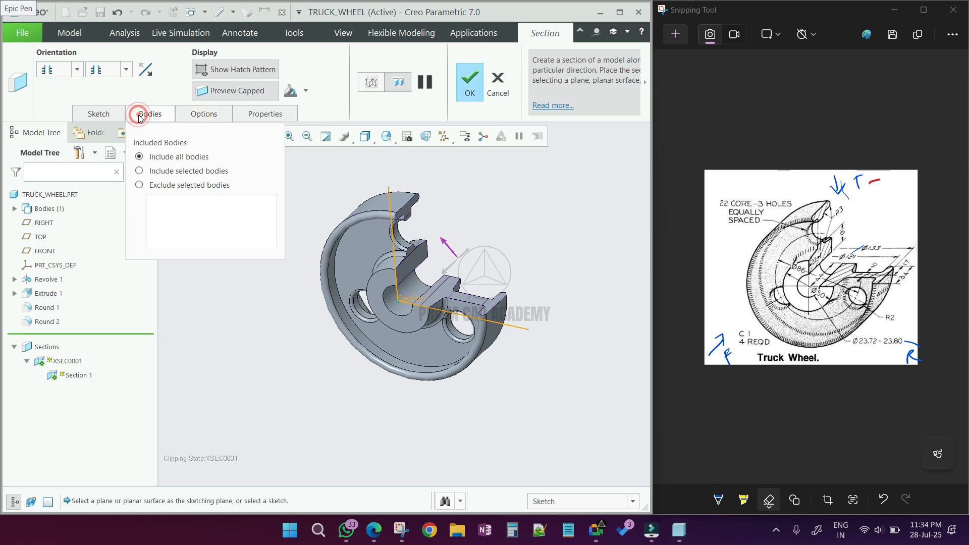
{"action": "left_click", "coordinate": [104, 116]}
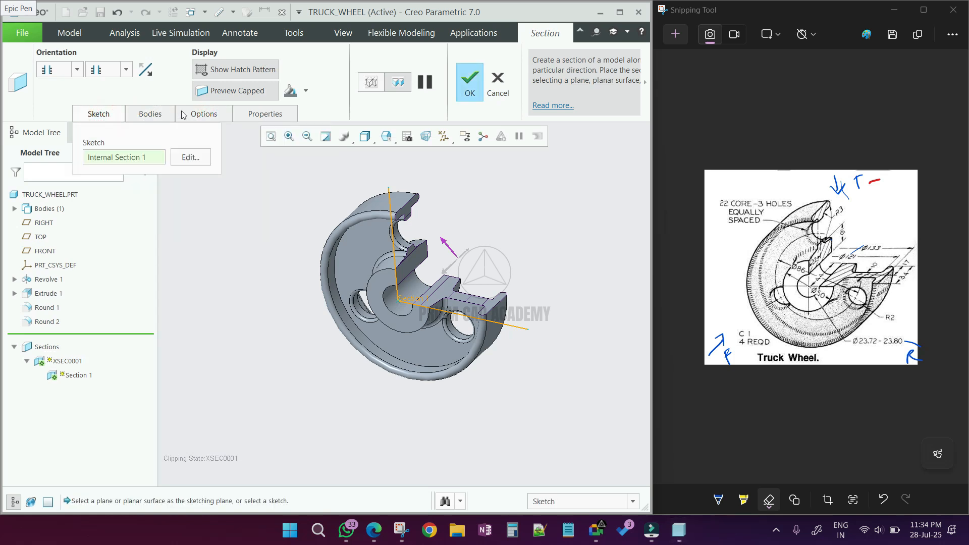
{"action": "left_click", "coordinate": [251, 115]}
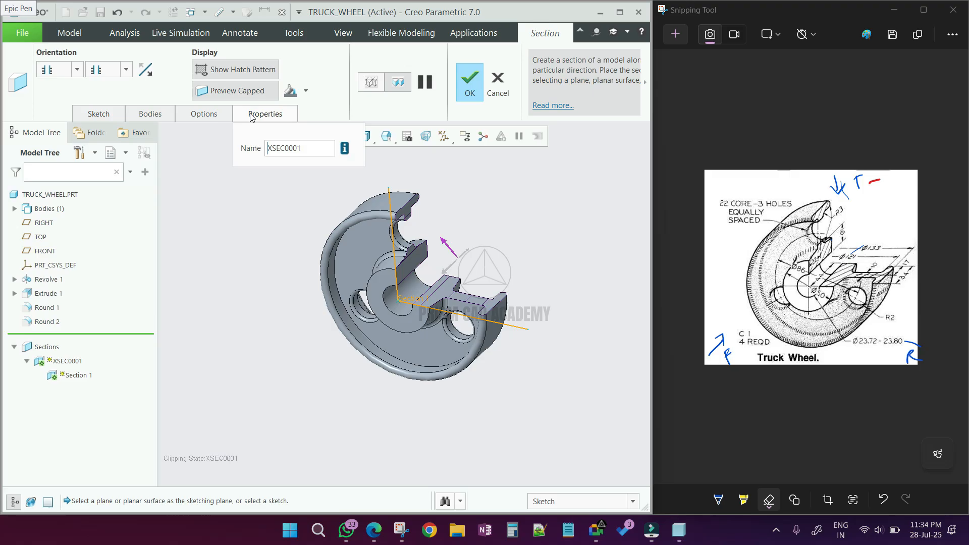
{"action": "left_click", "coordinate": [251, 115]}
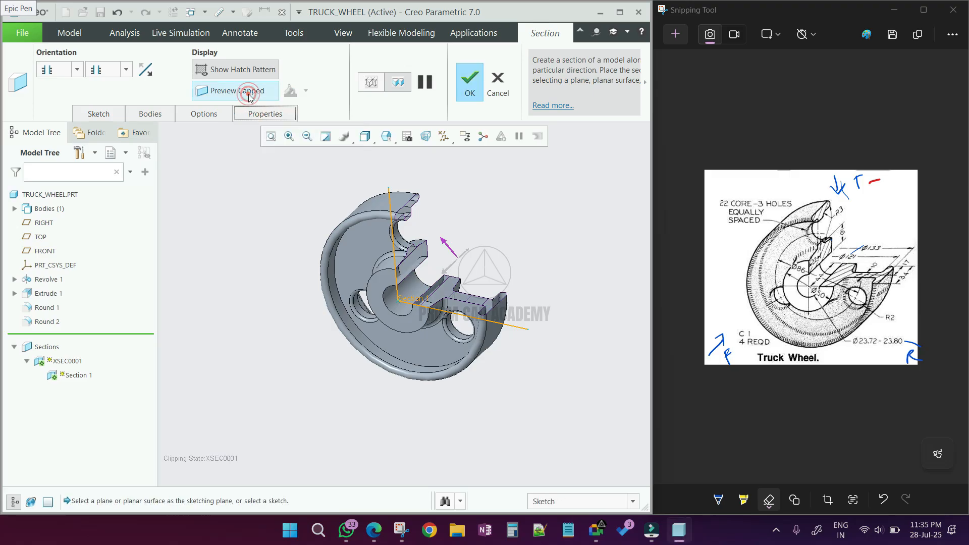
{"action": "left_click", "coordinate": [250, 95]}
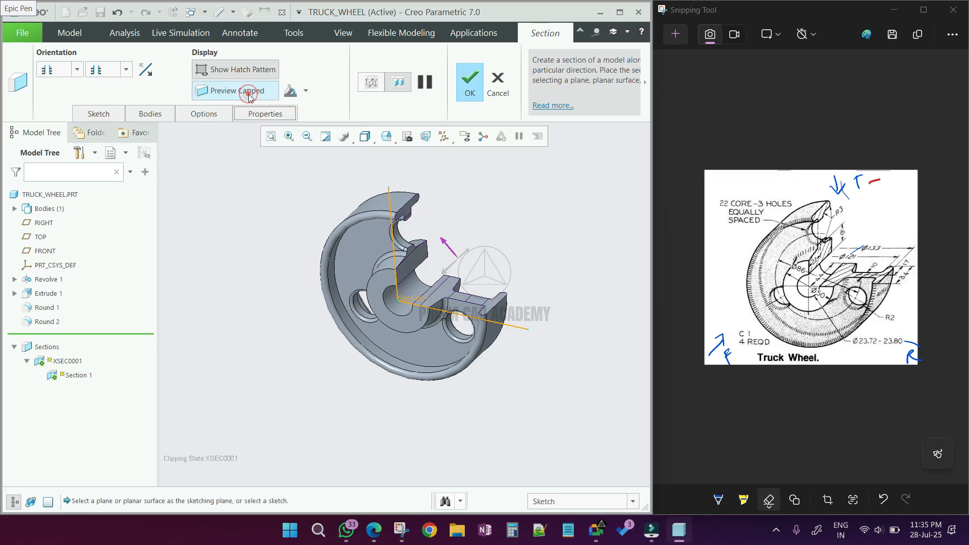
- Try a blue cap colour on the section and flip its clipping orientation back and forth
{"action": "left_click", "coordinate": [307, 93]}
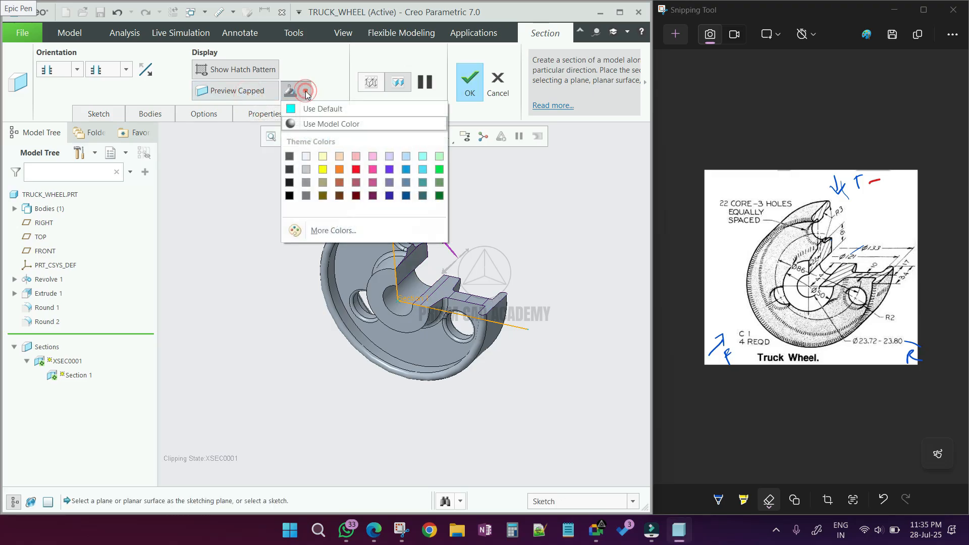
{"action": "left_click", "coordinate": [402, 171]}
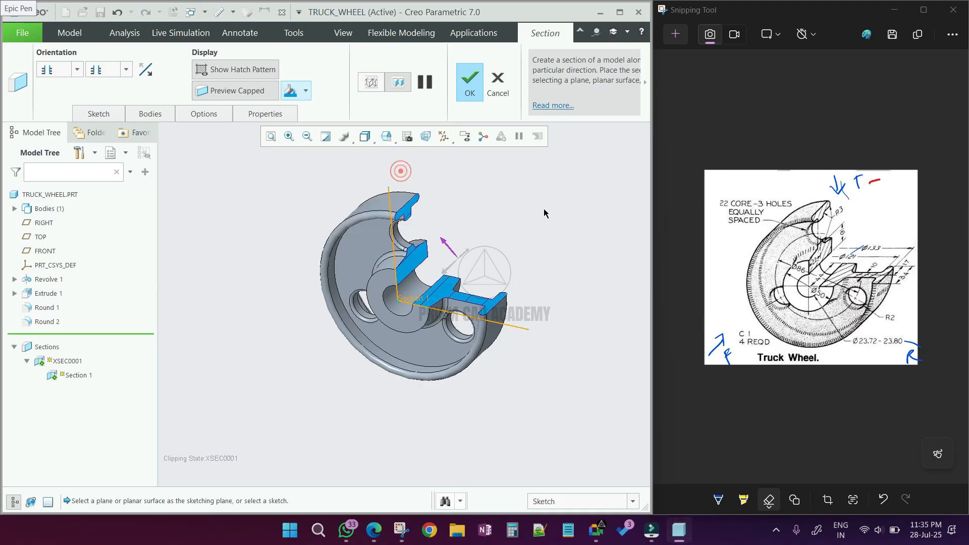
{"action": "middle_click_drag", "start_coordinate": [483, 230], "coordinate": [498, 234]}
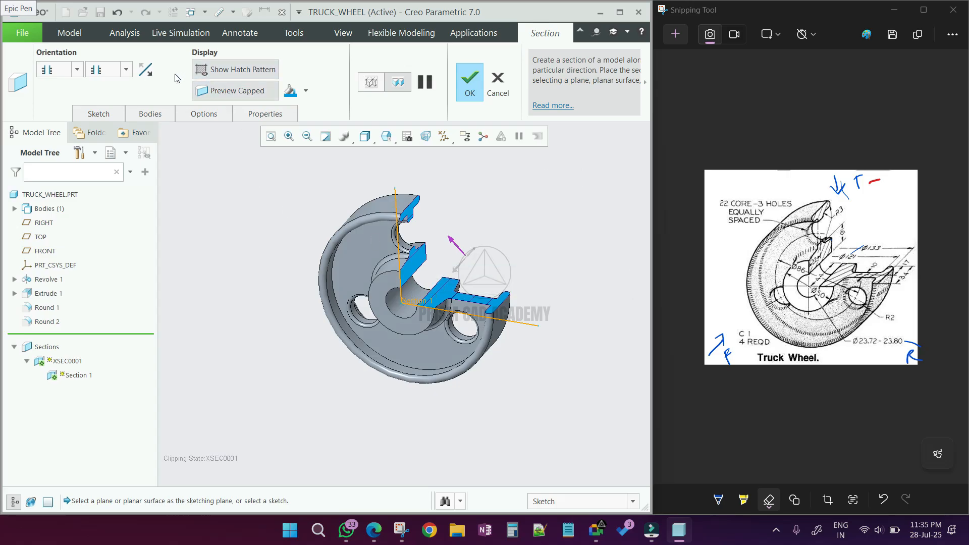
{"action": "left_click", "coordinate": [126, 70]}
{"action": "left_click", "coordinate": [126, 70]}
{"action": "left_click", "coordinate": [77, 71]}
{"action": "left_click", "coordinate": [78, 71]}
- Set the section cap colour to use the model colour and finish editing the section
{"action": "left_click", "coordinate": [306, 91]}
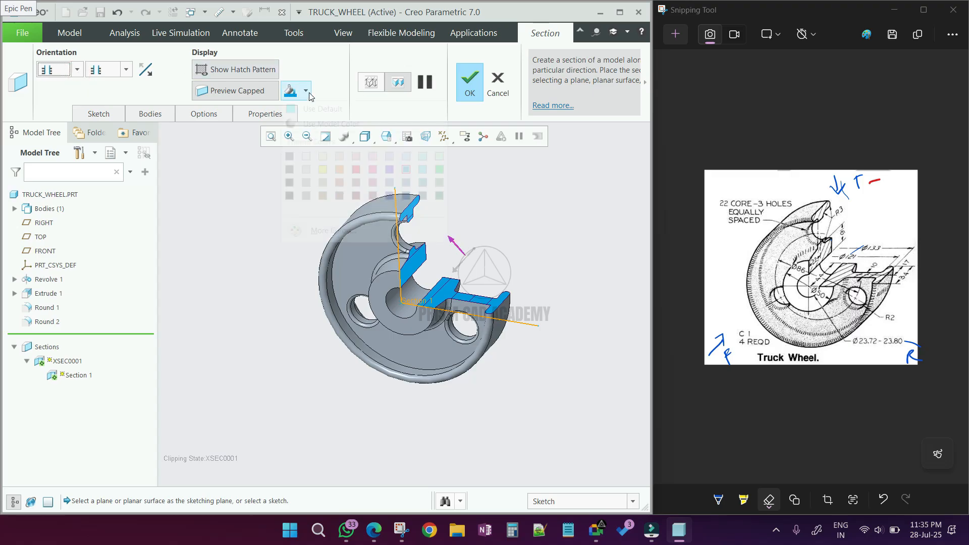
{"action": "left_click", "coordinate": [304, 124]}
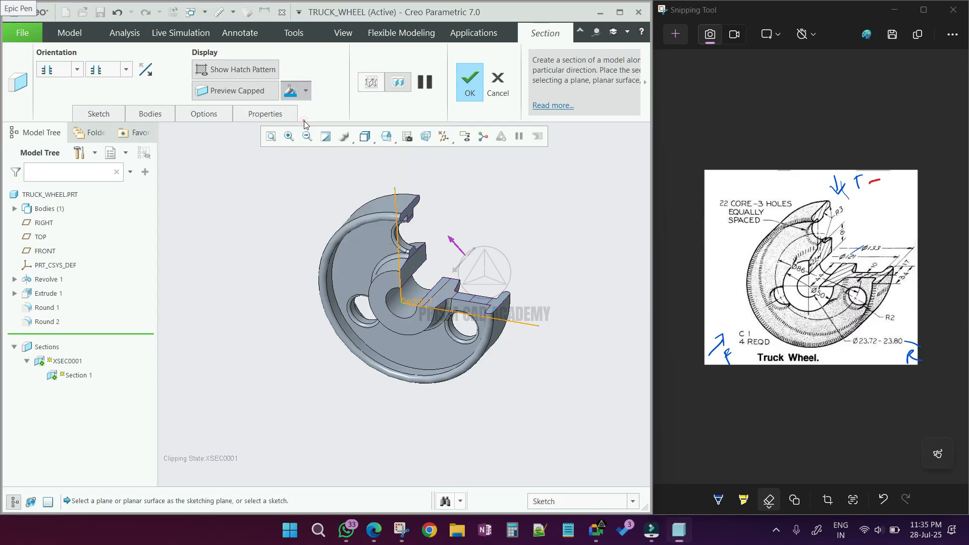
{"action": "left_click", "coordinate": [470, 86]}
{"action": "left_click", "coordinate": [523, 257]}
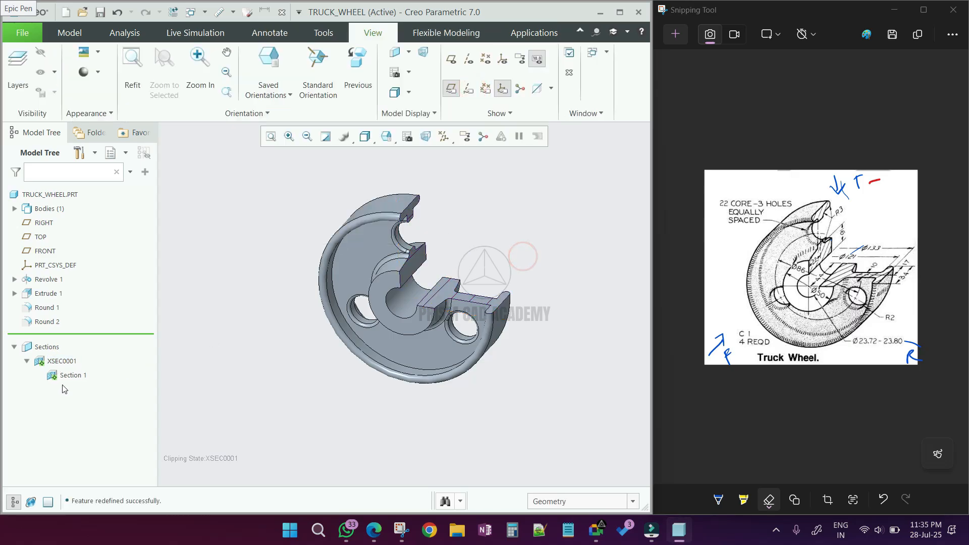
- Deactivate the XSEC0001 section to display the full wheel and reselect the section
{"action": "left_click", "coordinate": [72, 362]}
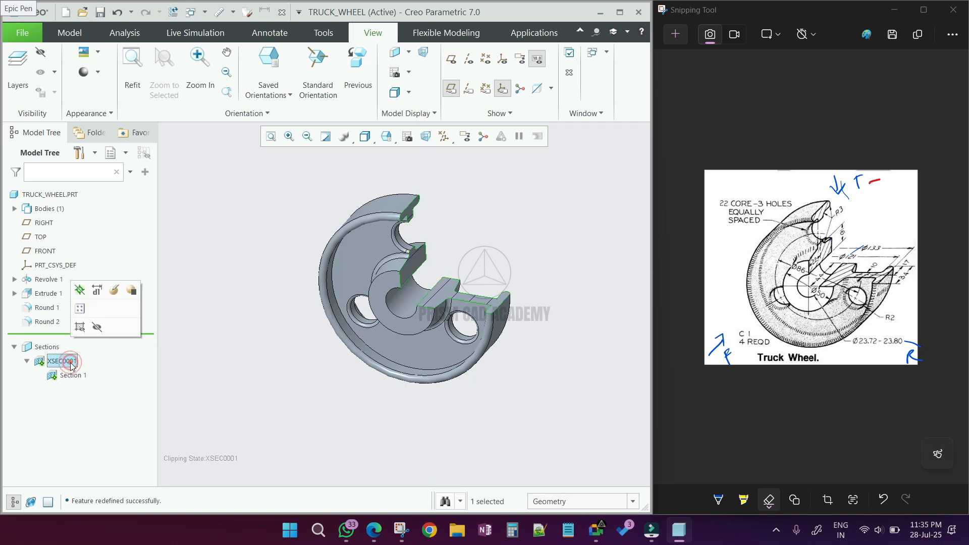
{"action": "left_click", "coordinate": [79, 292]}
{"action": "left_click", "coordinate": [220, 337]}
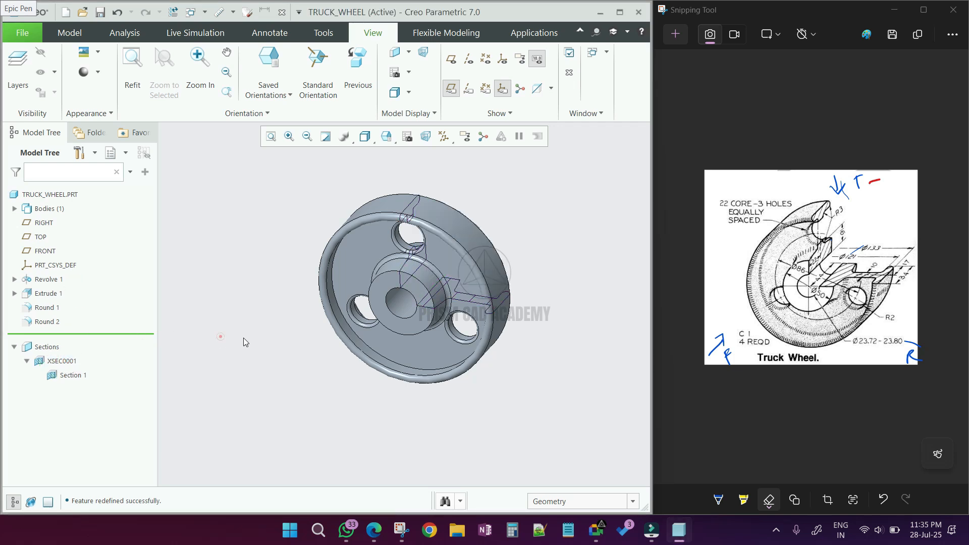
{"action": "left_click", "coordinate": [66, 362]}
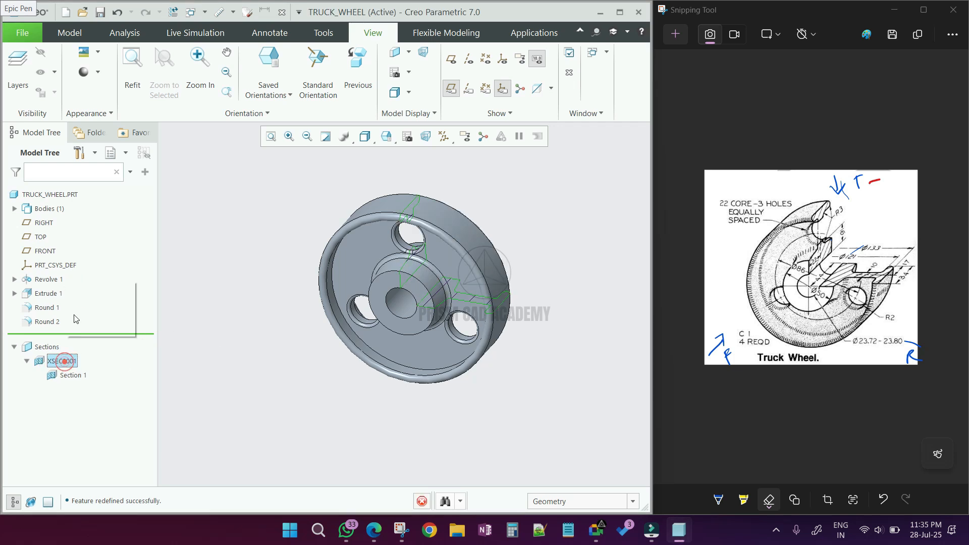